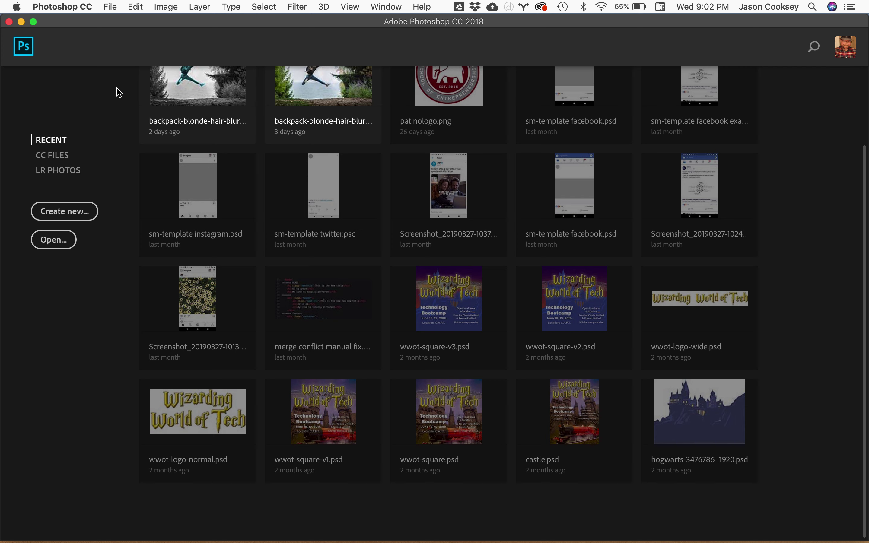
# Open IMG_20190314_112855.jpg from Downloads and switch to the Graphic and Web workspace.
pyautogui.click(110, 7)
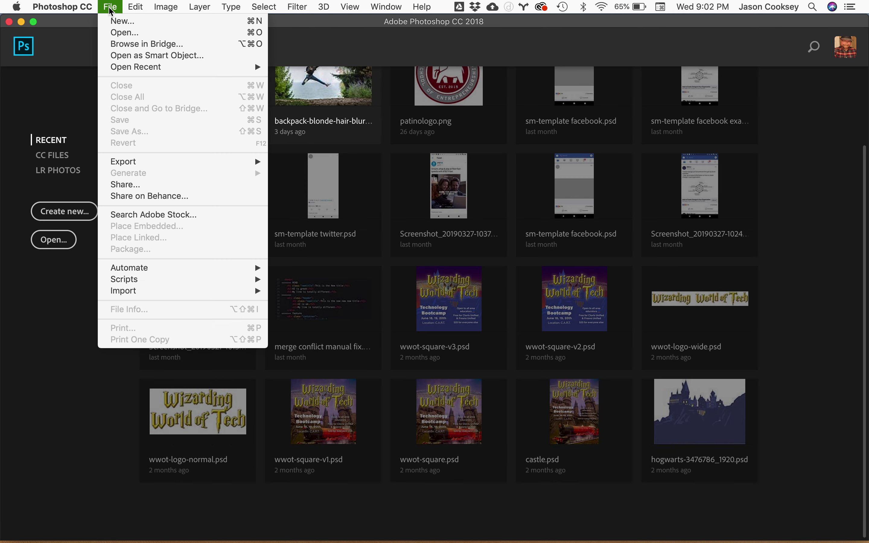
pyautogui.click(113, 32)
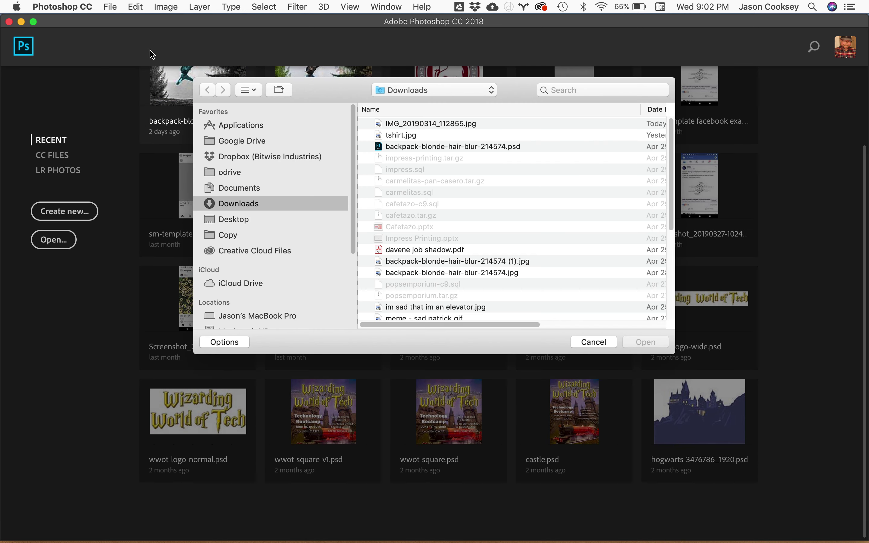
pyautogui.click(401, 127)
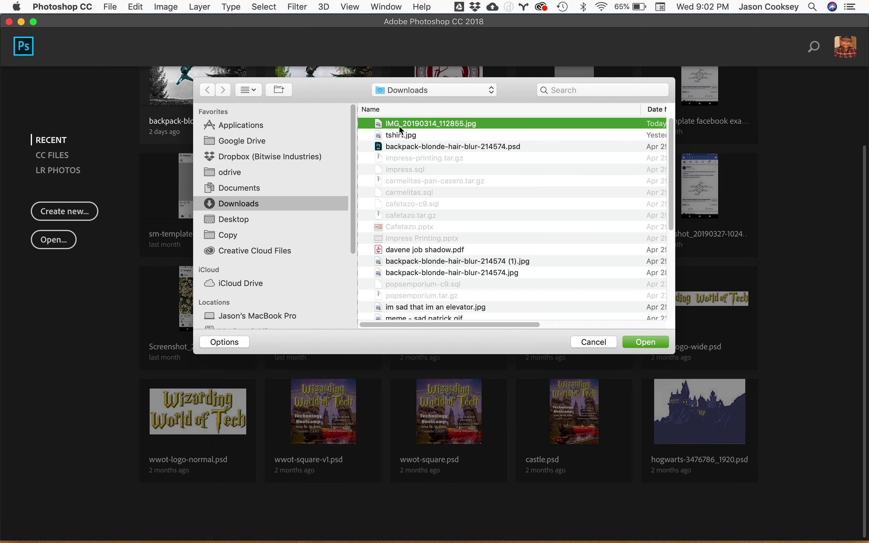
pyautogui.click(646, 343)
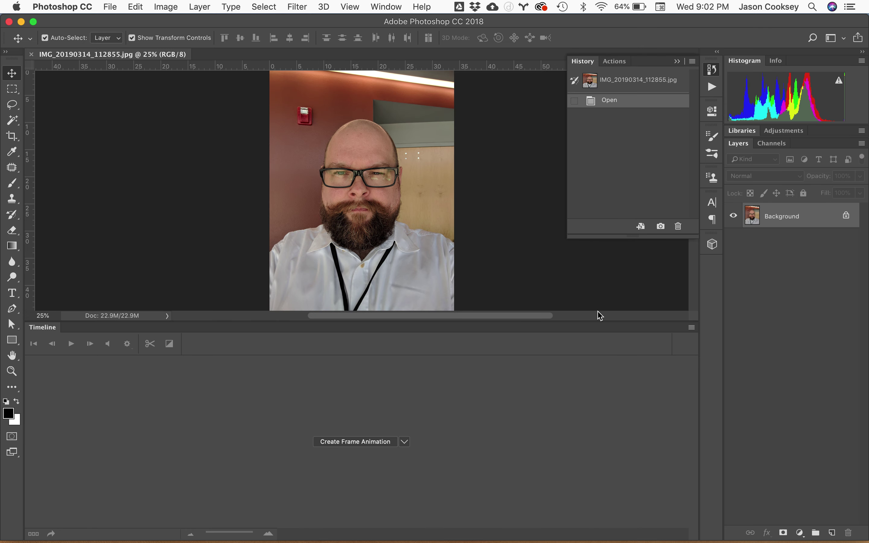
pyautogui.click(830, 39)
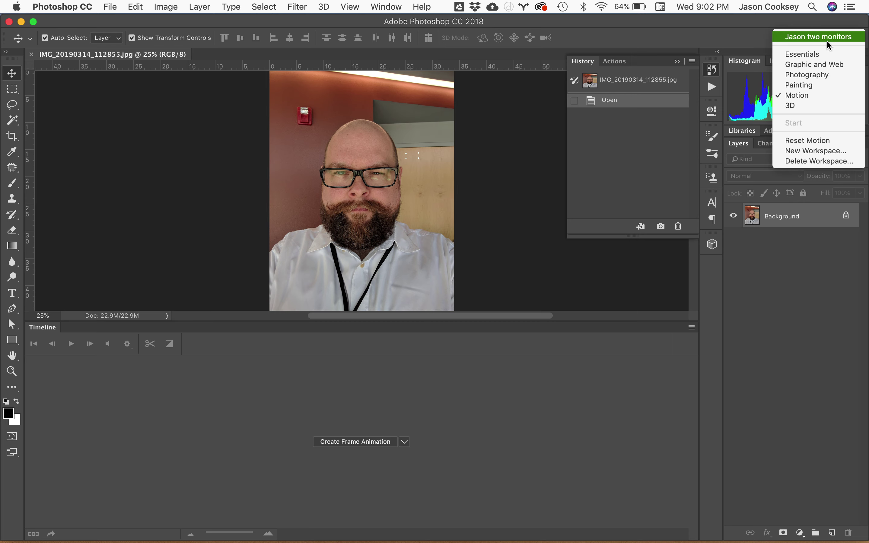
pyautogui.click(819, 64)
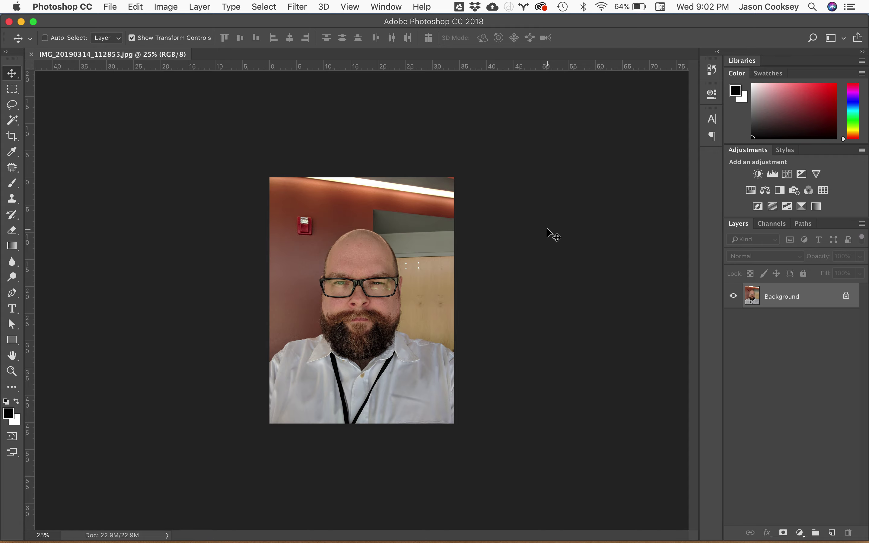
# Magnify the portrait to 300% to examine facial detail, reduce it to 16.67%, and fit the photo on screen.
pyautogui.press('super+equal')
pyautogui.press('super+equal')
pyautogui.press('super+equal')
pyautogui.press('super+equal')
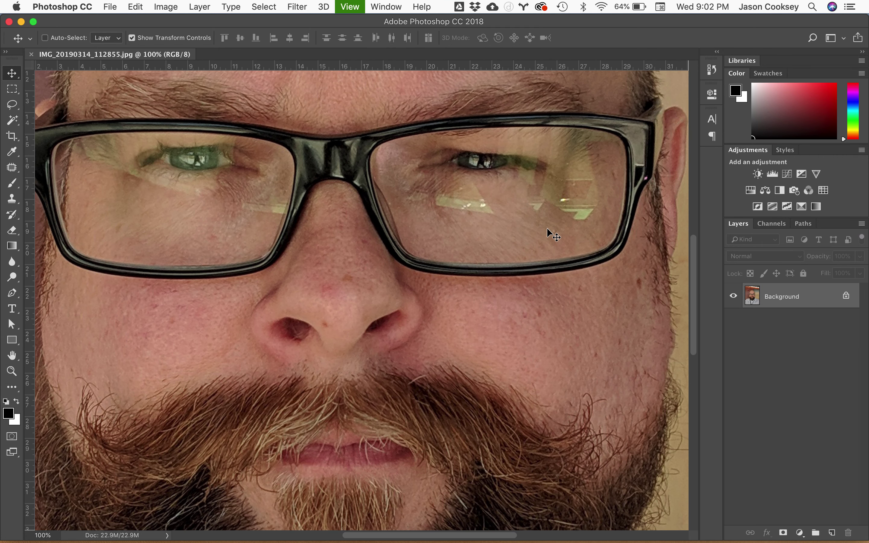
pyautogui.press('super+equal')
pyautogui.press('super+equal')
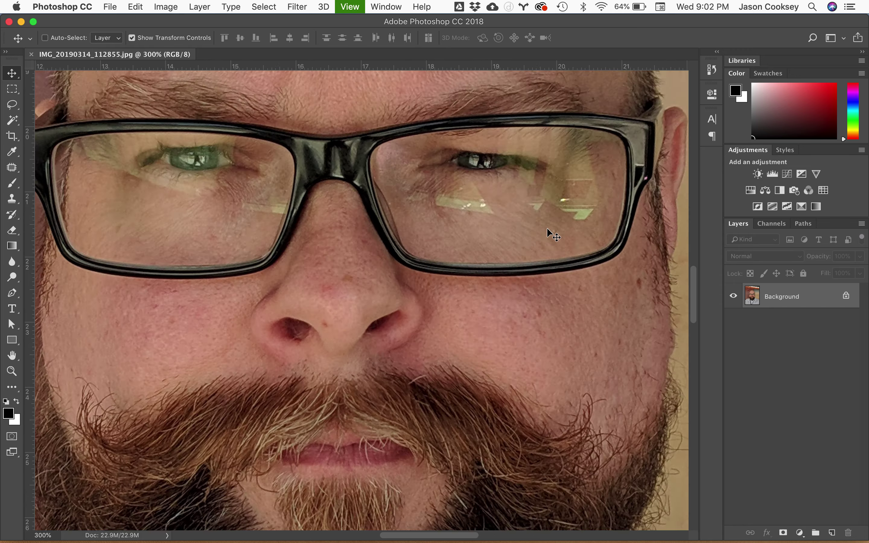
pyautogui.press('super+minus')
pyautogui.press('super+minus')
pyautogui.press('super+minus')
pyautogui.press('super+minus')
pyautogui.press('super+minus')
pyautogui.press('super+minus')
pyautogui.press('super+minus')
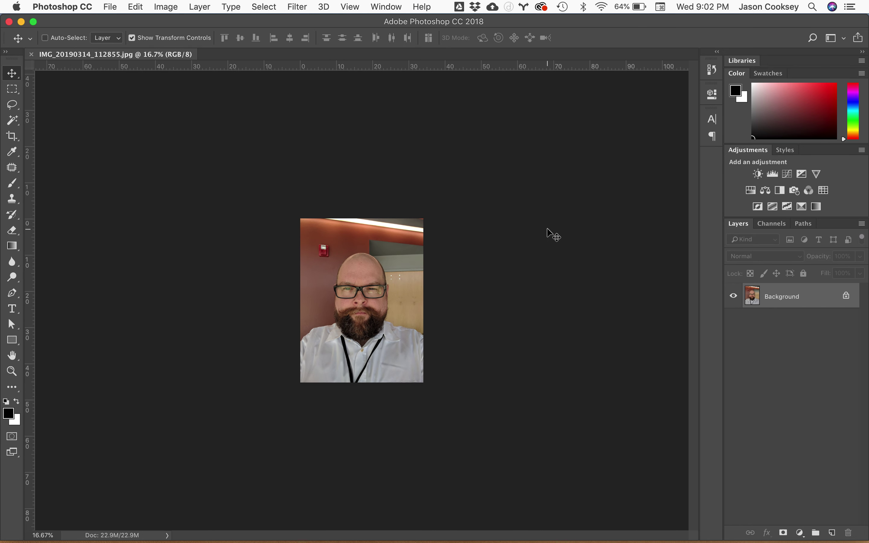
pyautogui.press('super+0')
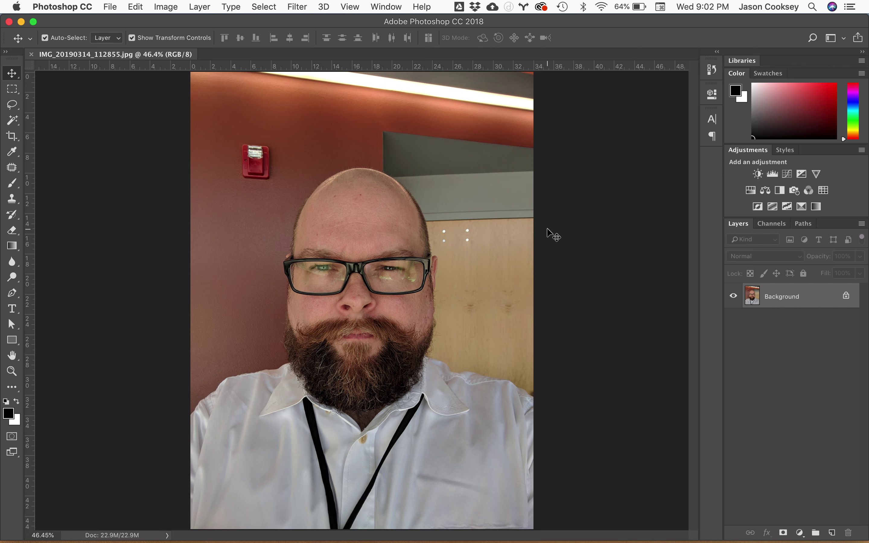
# View the photo at 100%, zoom back out, and fit the whole image on screen again.
pyautogui.press('super+1')
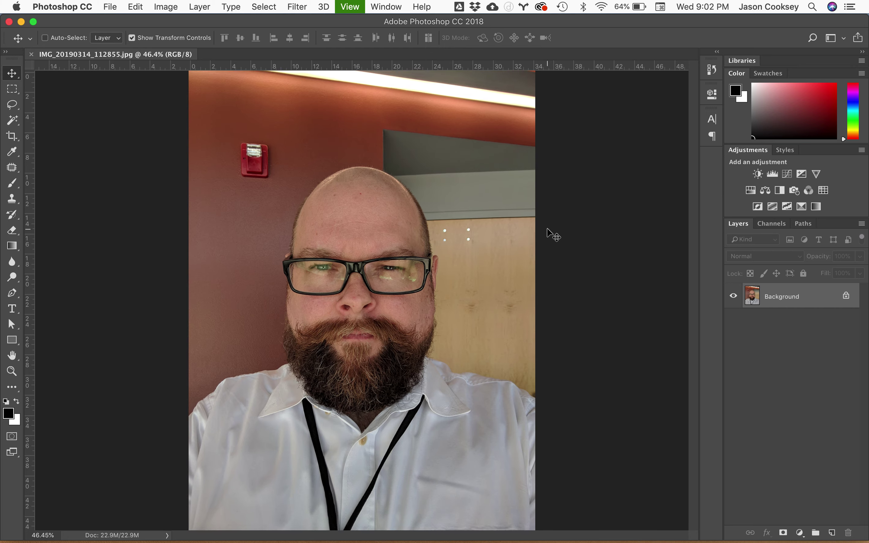
pyautogui.press('super+minus')
pyautogui.press('super+minus')
pyautogui.press('super+minus')
pyautogui.press('super+minus')
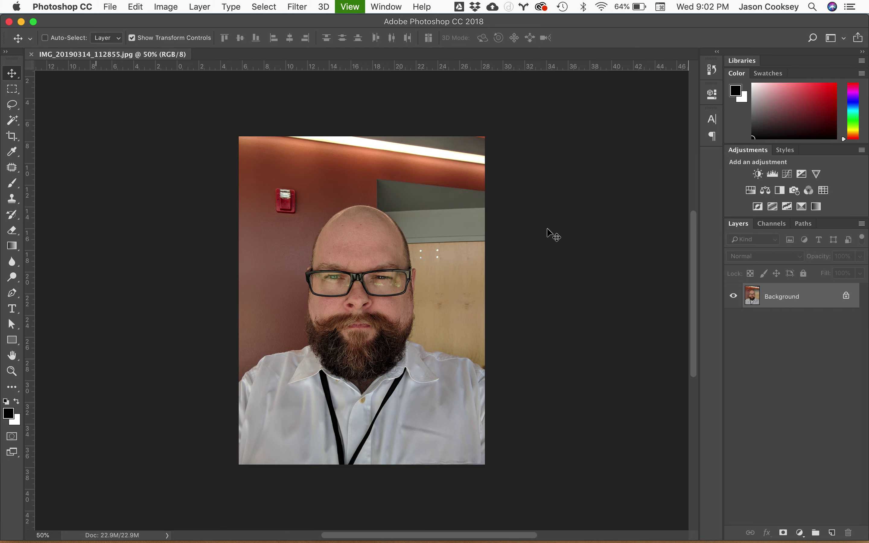
pyautogui.press('super+0')
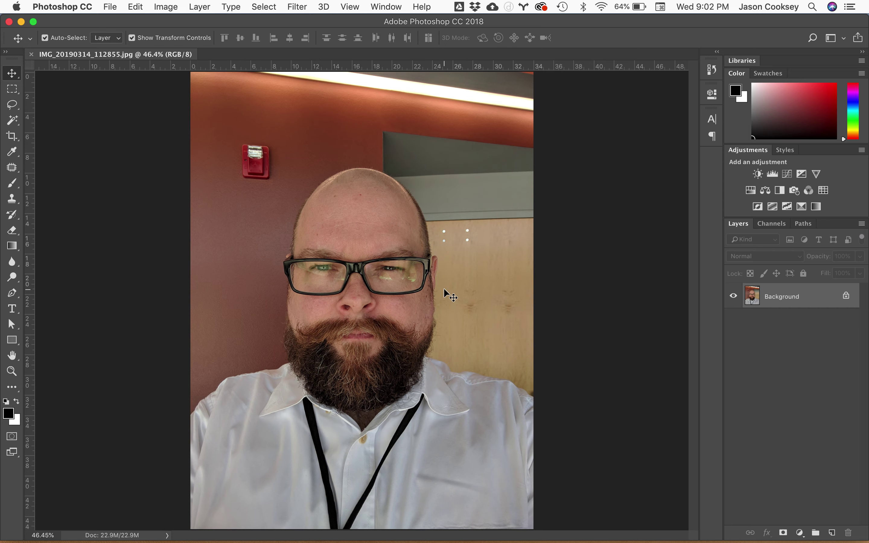
# Examine the red fire alarm on the wall at 400% magnification with the Zoom tool.
pyautogui.press('z')
pyautogui.click(367, 262)
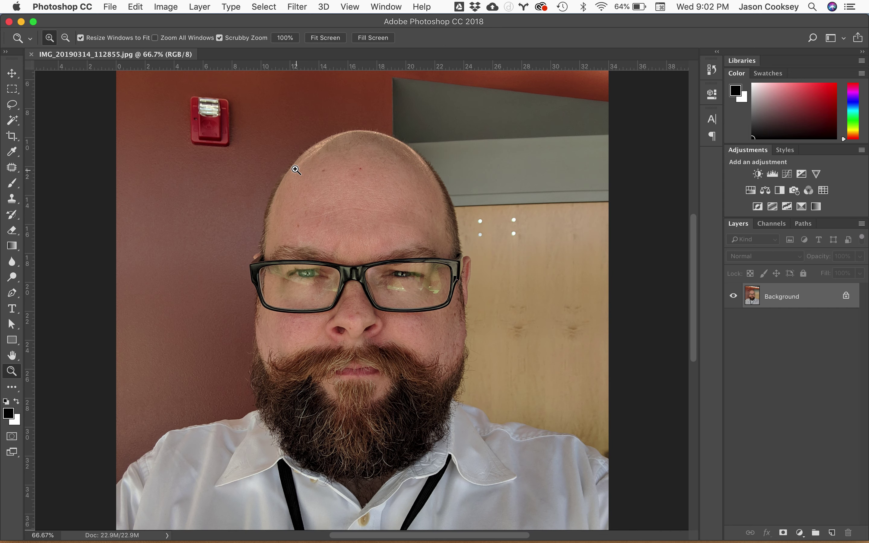
pyautogui.click(204, 118)
pyautogui.click(205, 118)
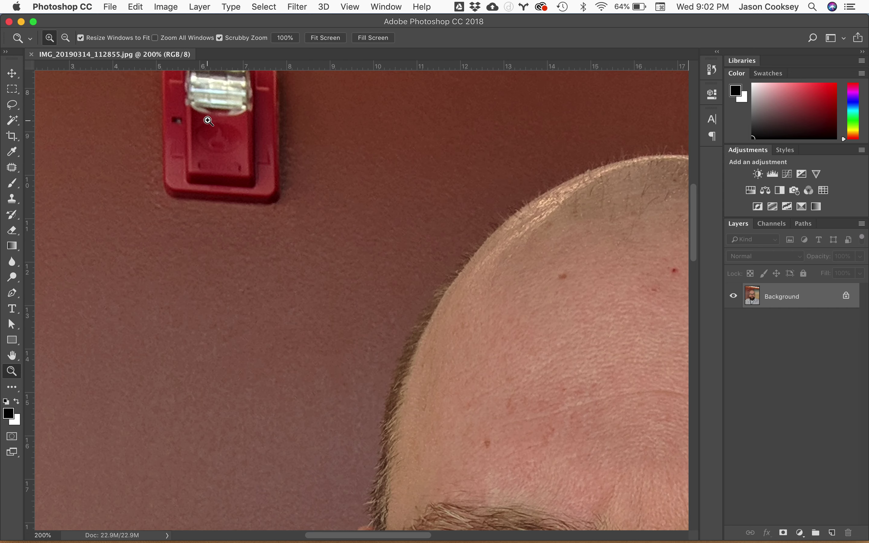
pyautogui.click(208, 118)
pyautogui.click(229, 140)
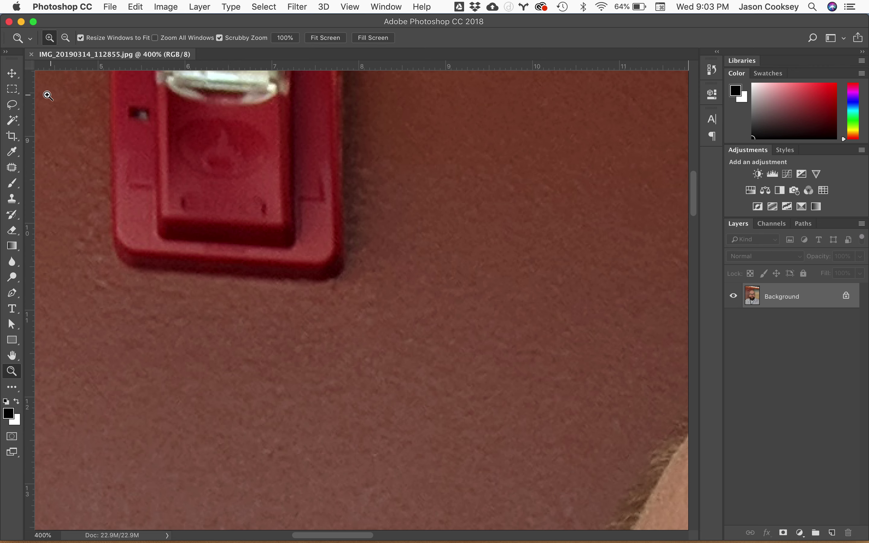
# Try a rectangular marquee selection from the fire alarm across the wall, deselect it, and fit the photo on screen.
pyautogui.click(12, 88)
pyautogui.moveTo(275, 177); pyautogui.dragTo(548, 403)
pyautogui.press('super+d')
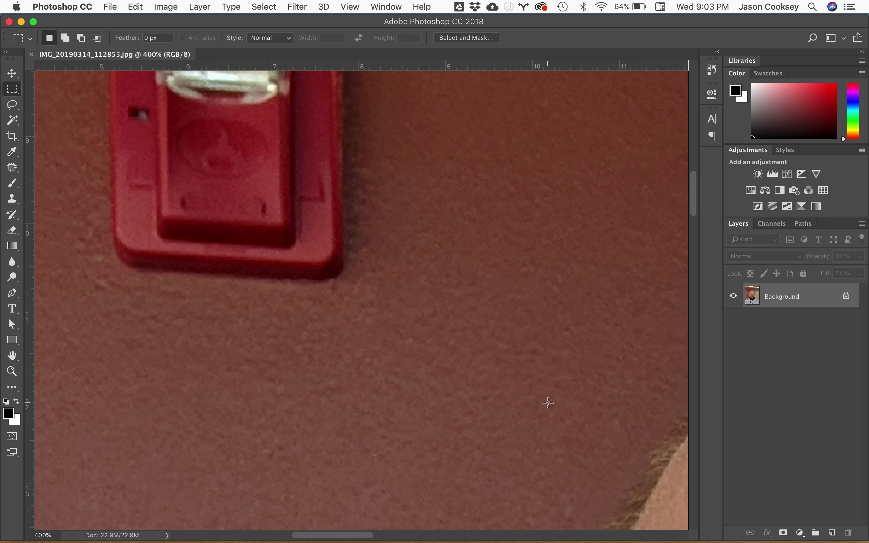
pyautogui.press('super+0')
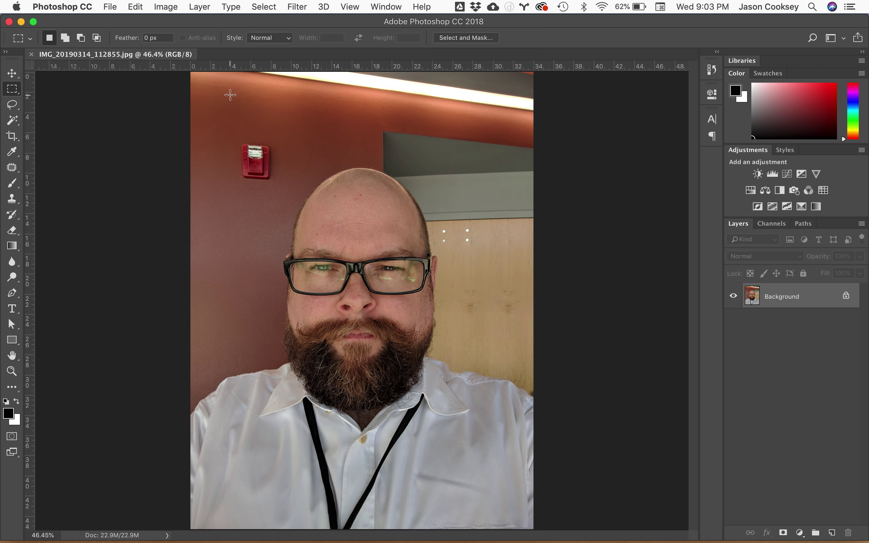
# Start the Liquify filter and enlarge both eyes using the Bloat tool with a brush size of 250.
pyautogui.click(296, 7)
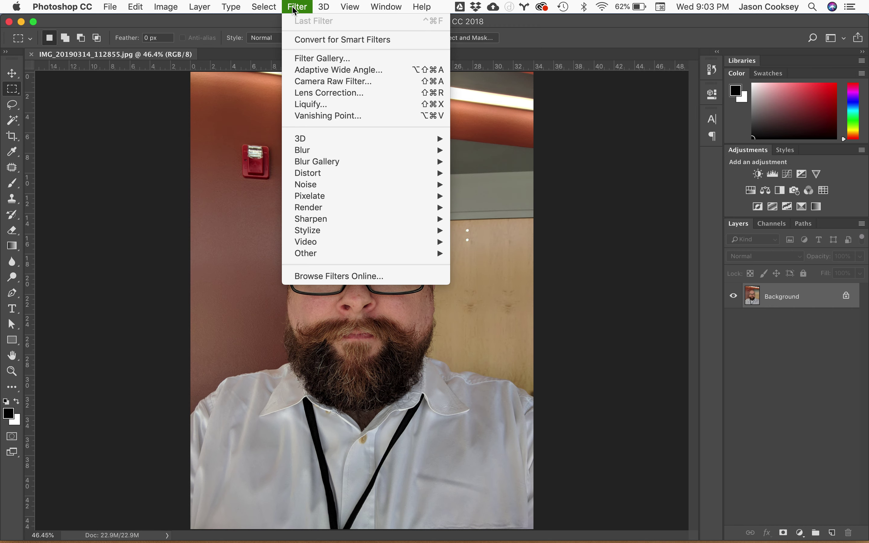
pyautogui.click(311, 105)
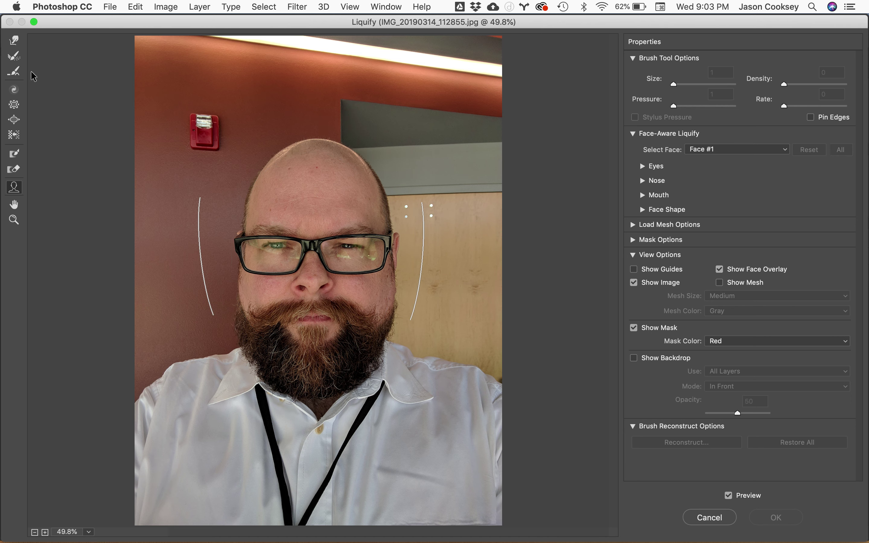
pyautogui.click(11, 120)
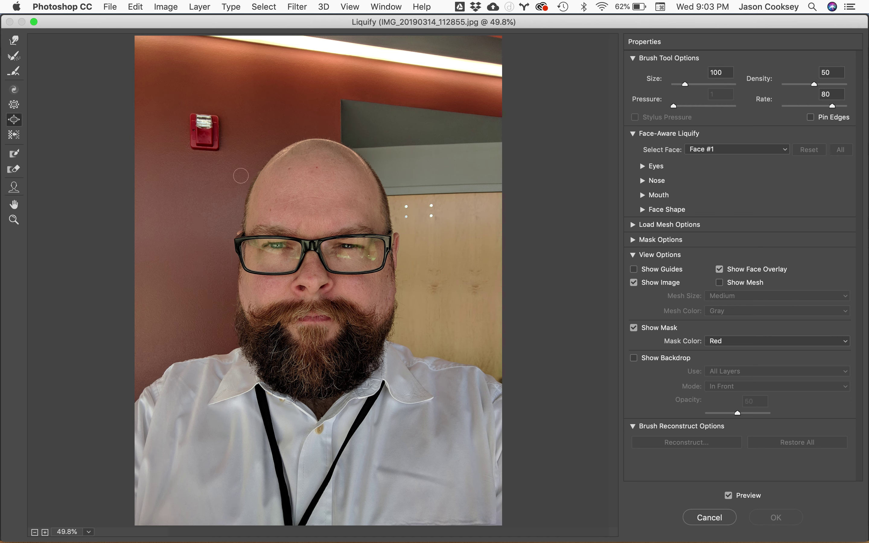
pyautogui.press(']')
pyautogui.press(']')
pyautogui.press(']')
pyautogui.press(']')
pyautogui.press(']')
pyautogui.press(']')
pyautogui.press(']')
pyautogui.press(']')
pyautogui.moveTo(278, 244); pyautogui.dragTo(278, 245)
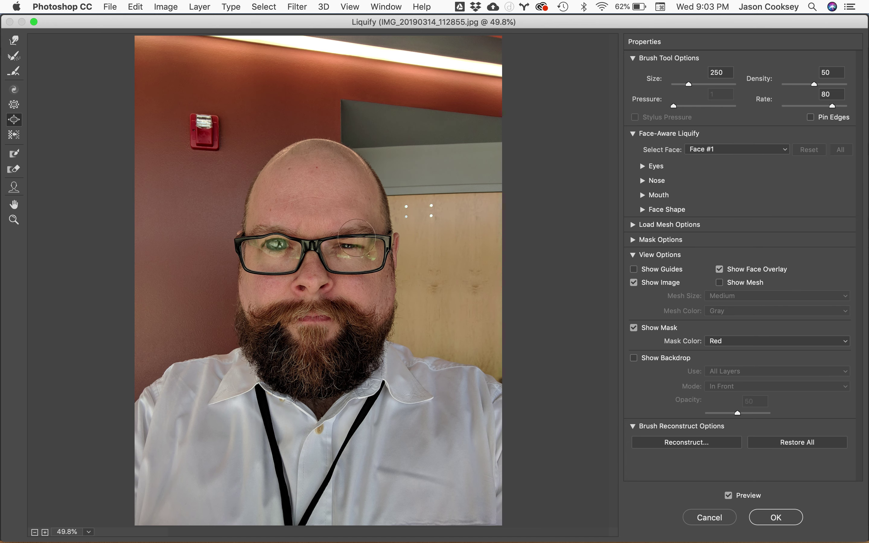
pyautogui.moveTo(349, 246); pyautogui.dragTo(345, 242)
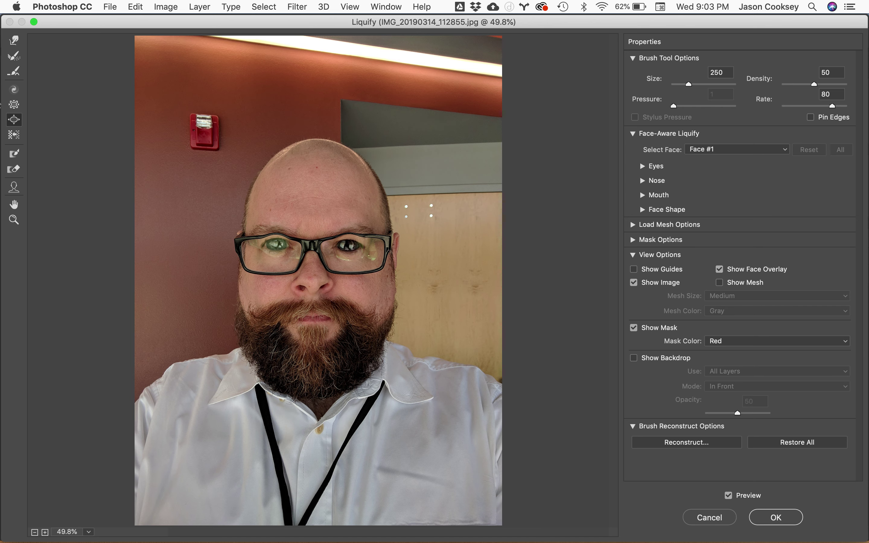
# Shrink the mouth in Liquify using the Pucker tool with a brush size of 400.
pyautogui.click(14, 104)
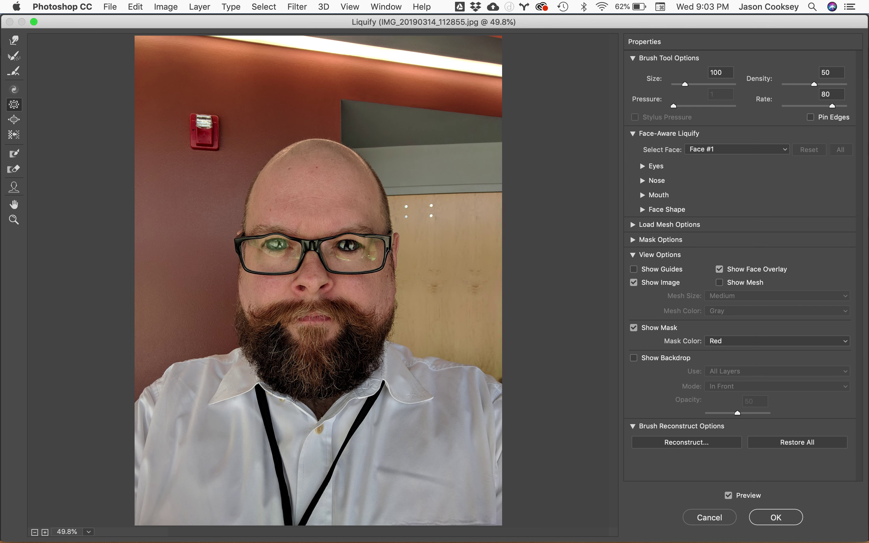
pyautogui.click(720, 72)
pyautogui.write('300')
pyautogui.press(']')
pyautogui.click(313, 321)
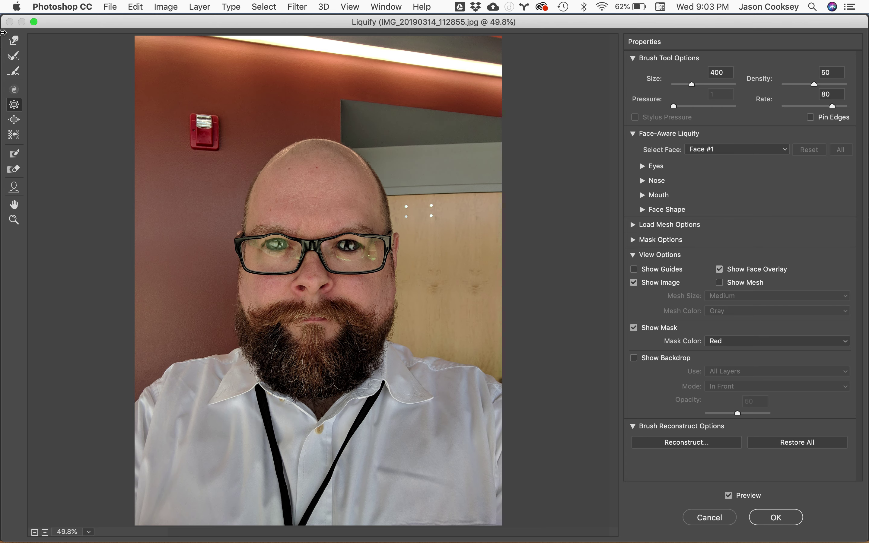
# Stretch the nose downward and narrow its sides using the Forward Warp tool with a brush size of 400.
pyautogui.click(12, 42)
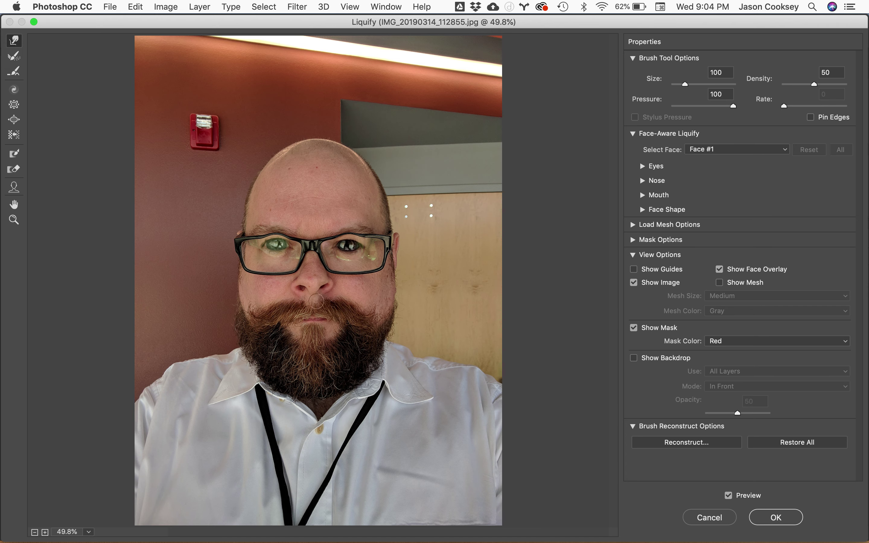
pyautogui.press(']')
pyautogui.press(']')
pyautogui.press(']')
pyautogui.press(']')
pyautogui.press(']')
pyautogui.press(']')
pyautogui.moveTo(316, 301); pyautogui.dragTo(313, 308)
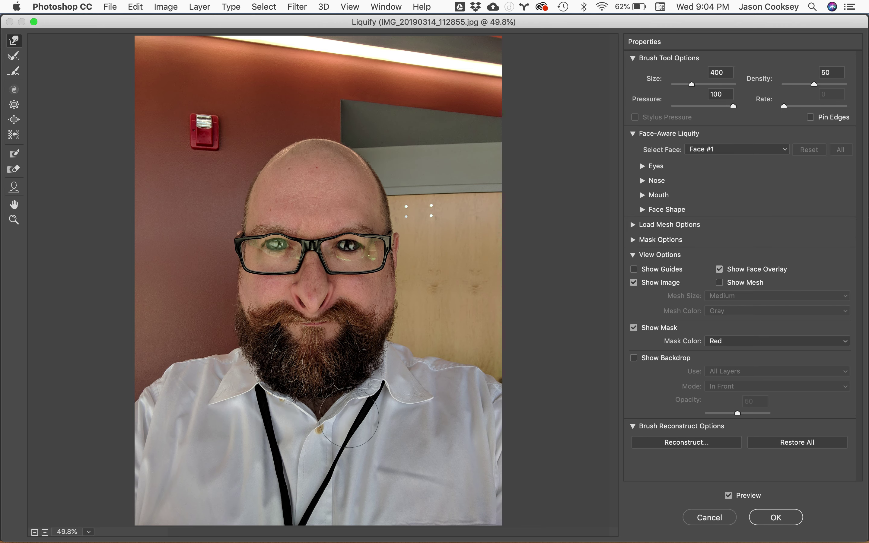
pyautogui.moveTo(297, 296)
pyautogui.mouseDown()
pyautogui.moveTo(304, 289)
pyautogui.moveTo(346, 296)
pyautogui.moveTo(335, 291)
pyautogui.mouseUp()
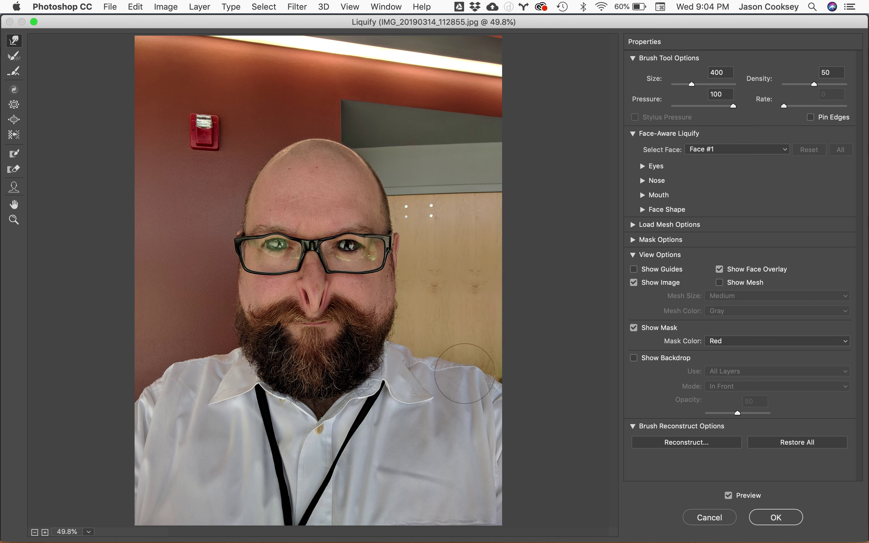
# Warp both eyes inward toward the nose and discard all the Liquify changes.
pyautogui.moveTo(348, 249); pyautogui.dragTo(343, 244)
pyautogui.moveTo(284, 245)
pyautogui.mouseDown()
pyautogui.moveTo(341, 248)
pyautogui.moveTo(293, 244)
pyautogui.mouseUp()
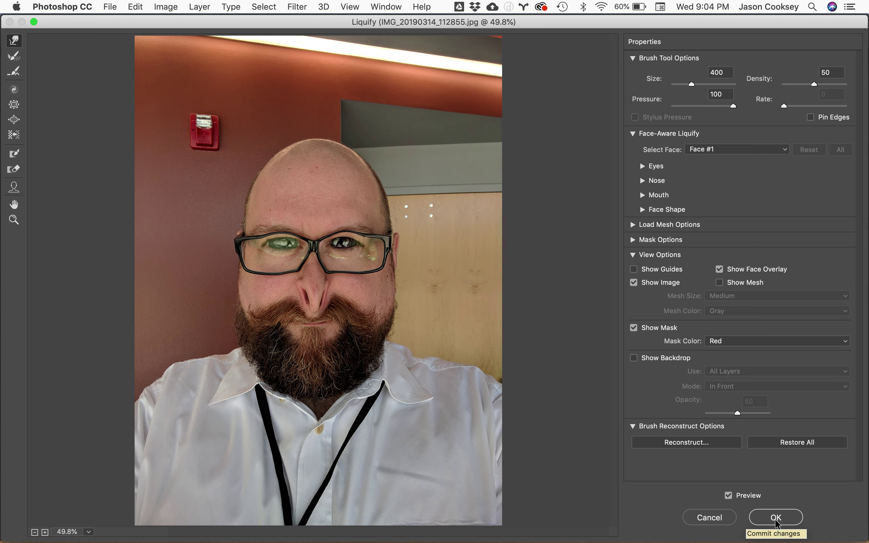
pyautogui.click(713, 521)
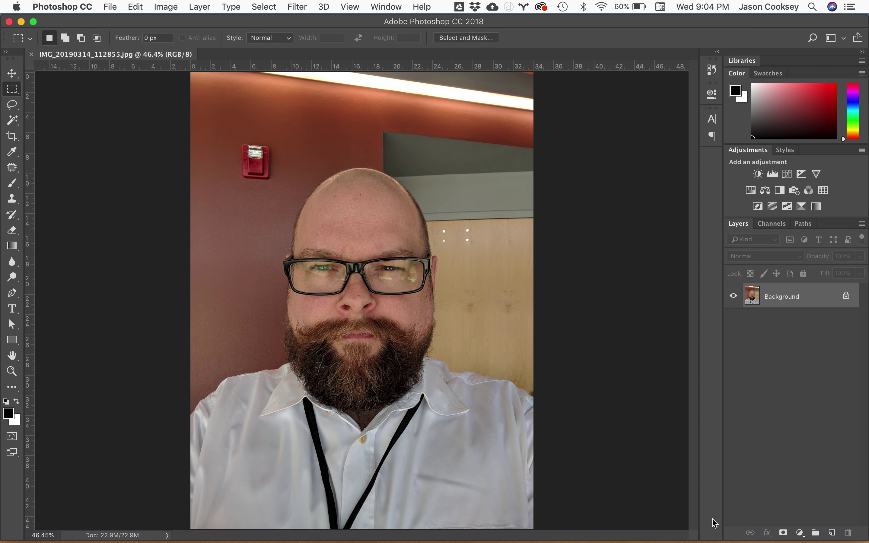
# Select the red fire alarm with a loose Lasso outline that includes some surrounding wall, undoing the first attempt.
pyautogui.click(13, 107)
pyautogui.moveTo(221, 138)
pyautogui.mouseDown()
pyautogui.moveTo(233, 130)
pyautogui.moveTo(289, 142)
pyautogui.moveTo(311, 224)
pyautogui.moveTo(302, 235)
pyautogui.mouseUp()
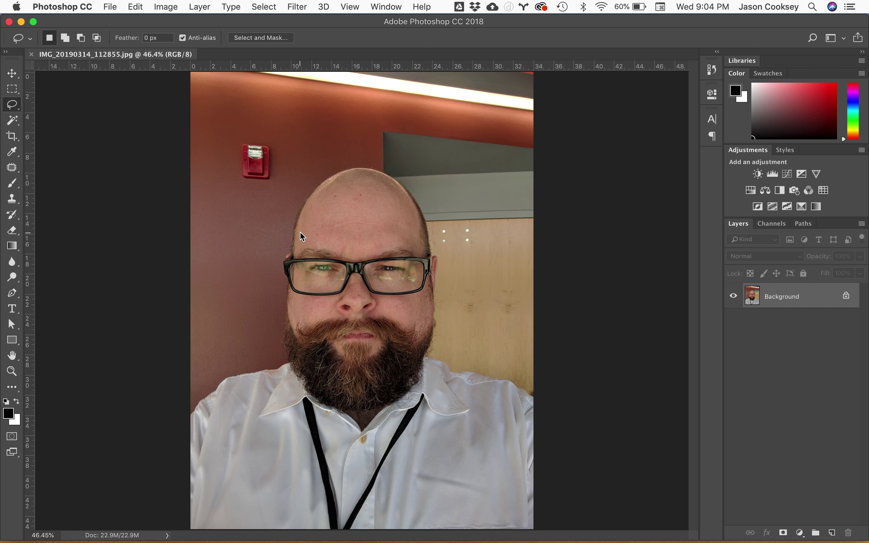
pyautogui.press('super+z')
pyautogui.moveTo(227, 143)
pyautogui.mouseDown()
pyautogui.moveTo(230, 130)
pyautogui.moveTo(278, 126)
pyautogui.moveTo(282, 160)
pyautogui.moveTo(272, 186)
pyautogui.moveTo(227, 175)
pyautogui.moveTo(223, 162)
pyautogui.mouseUp()
# Remove the fire alarm by filling the selection with Content-Aware contents.
pyautogui.click(135, 7)
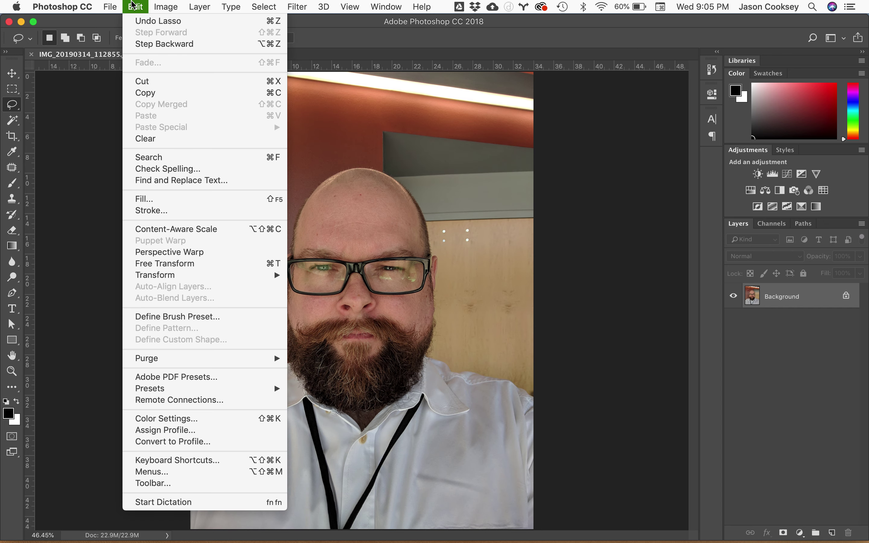
pyautogui.click(155, 198)
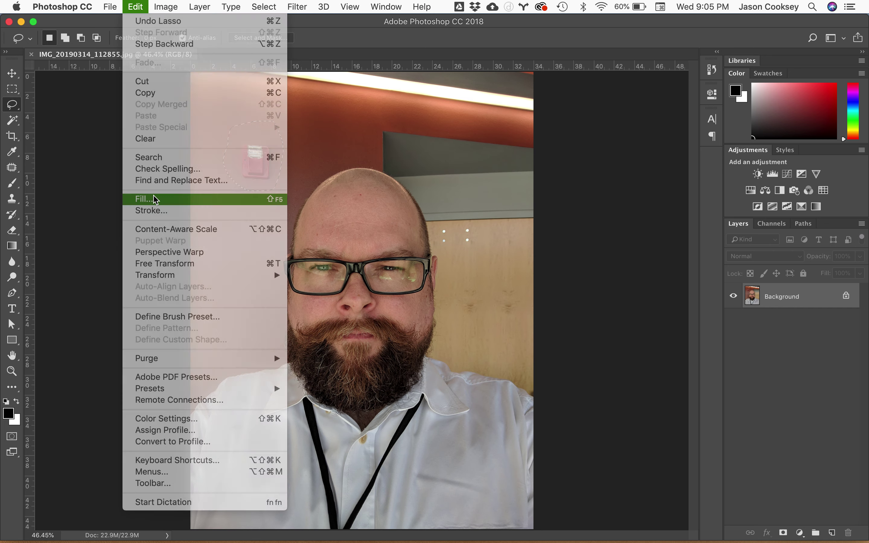
pyautogui.click(408, 211)
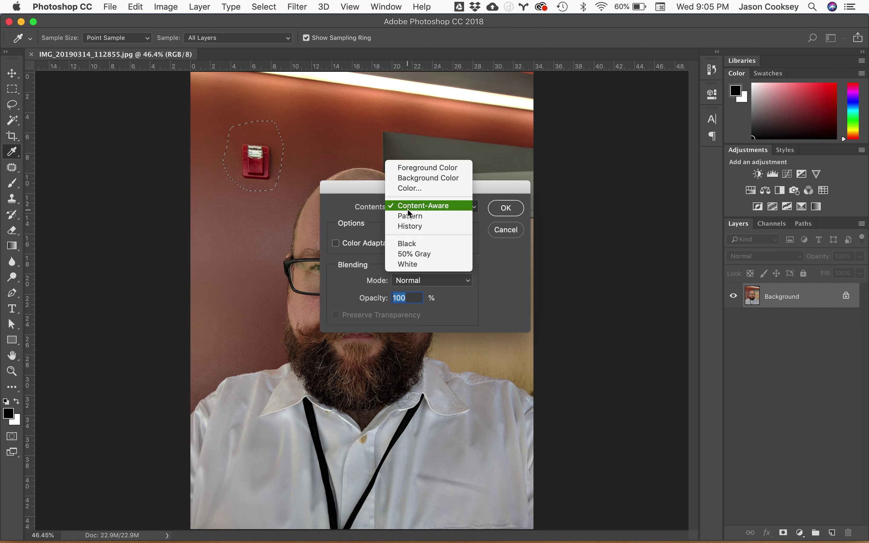
pyautogui.click(442, 205)
pyautogui.click(506, 209)
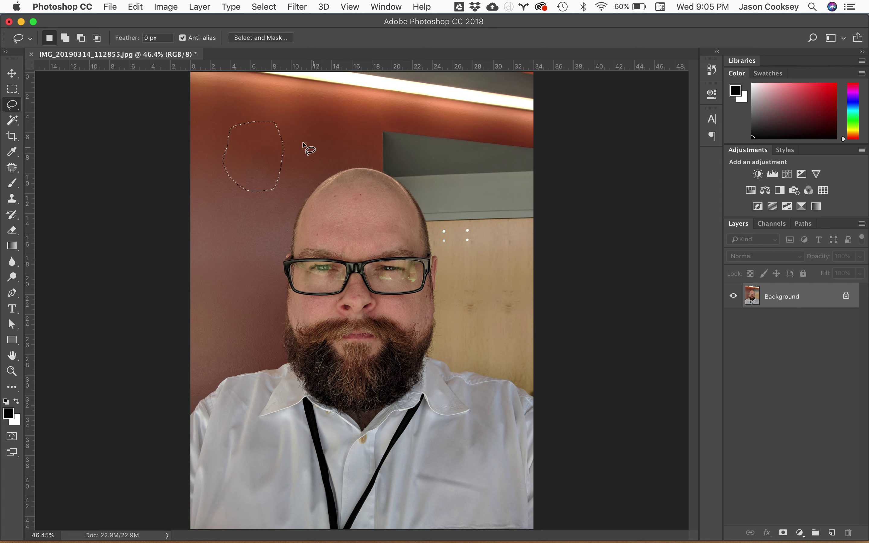
# Remove the four white dots from the wooden wall panel by lassoing them and filling the selection with Content-Aware contents.
pyautogui.press('super+d')
pyautogui.moveTo(439, 225)
pyautogui.mouseDown()
pyautogui.moveTo(471, 225)
pyautogui.moveTo(477, 235)
pyautogui.moveTo(449, 248)
pyautogui.moveTo(436, 241)
pyautogui.mouseUp()
pyautogui.click(308, 7)
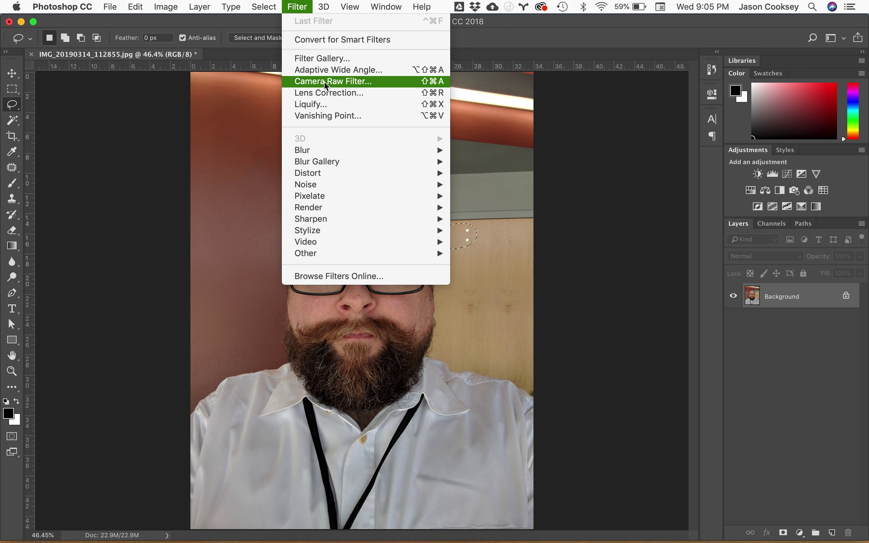
pyautogui.moveTo(116, 6)
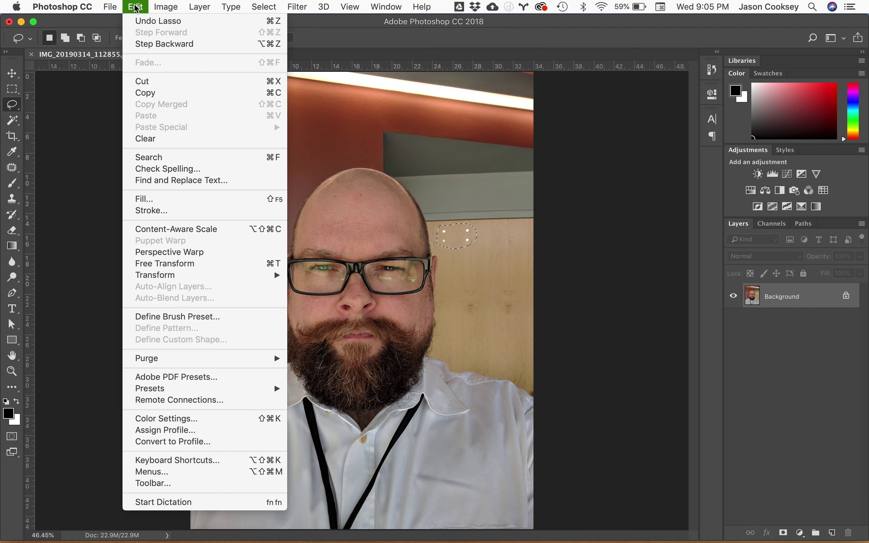
pyautogui.click(171, 198)
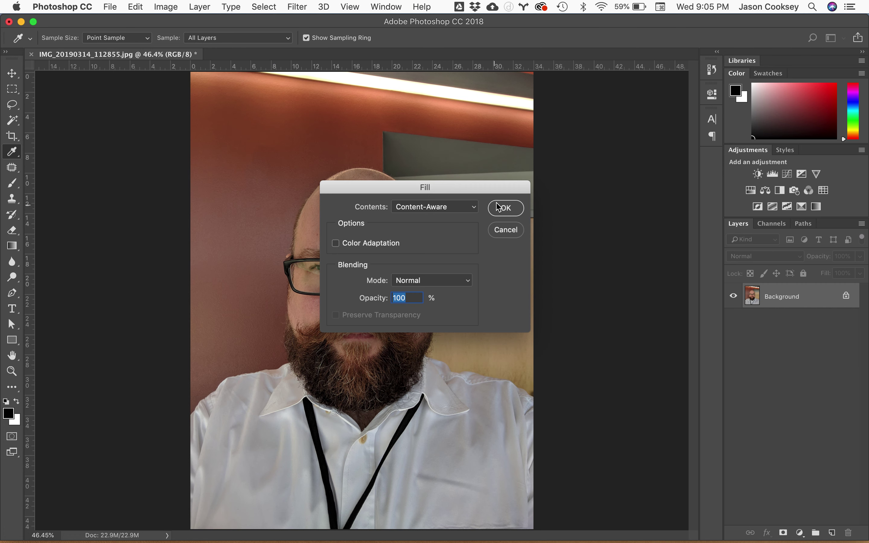
pyautogui.click(502, 210)
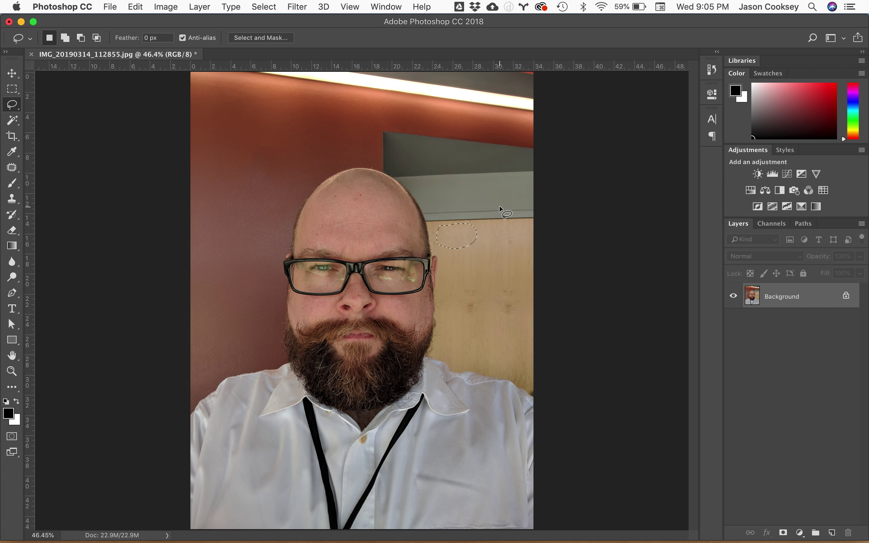
pyautogui.press('super+d')
# Crop the ceiling light off the top of the photo, keeping the full width and the bottom edge.
pyautogui.click(8, 140)
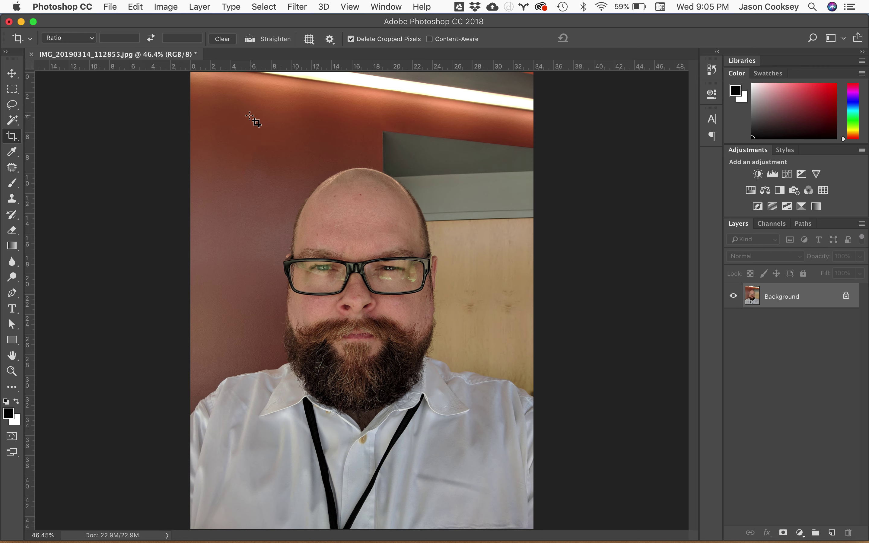
pyautogui.moveTo(190, 72); pyautogui.dragTo(532, 529)
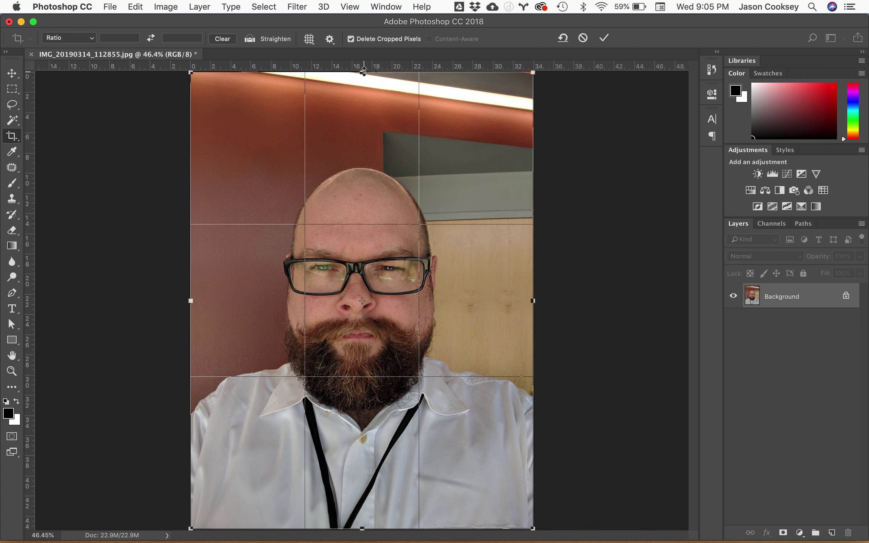
pyautogui.moveTo(362, 75); pyautogui.dragTo(359, 142)
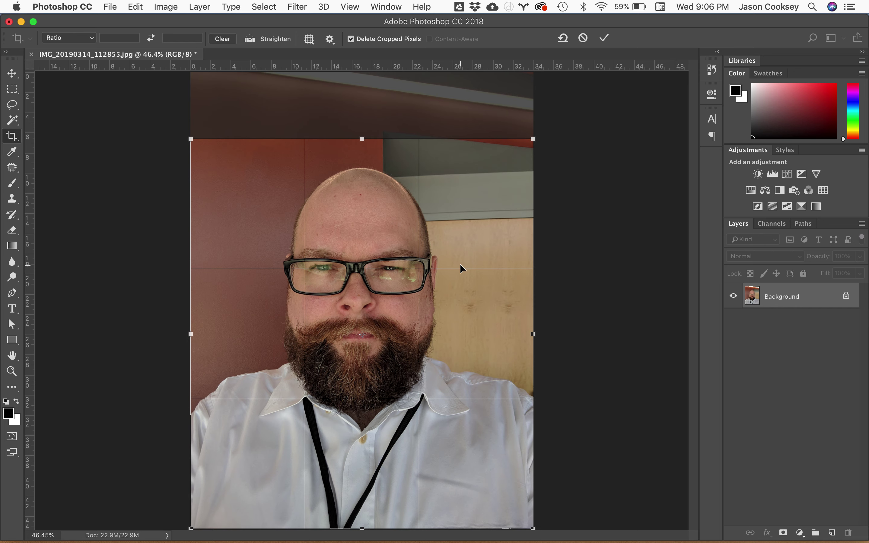
pyautogui.press('Return')
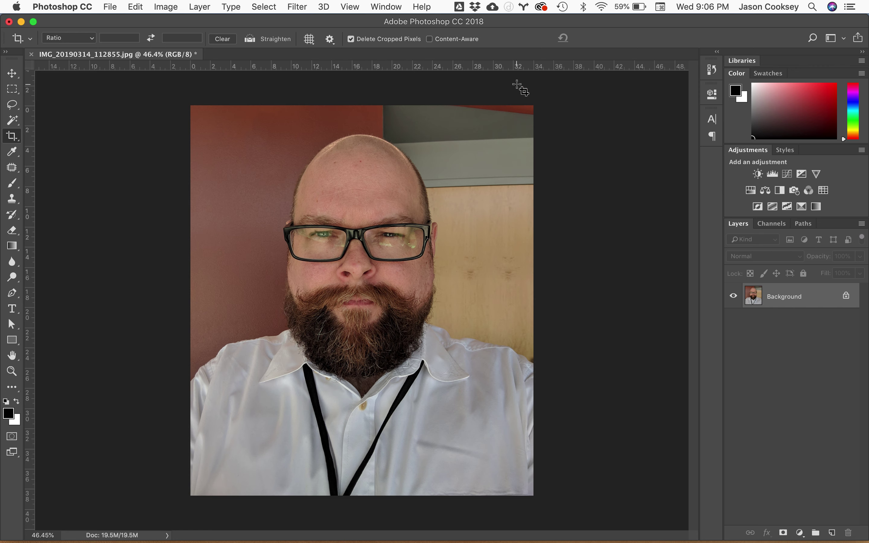
# Select the wrinkled band across the middle of the forehead with a freehand Lasso outline, including the small brown spot at its end.
pyautogui.click(13, 75)
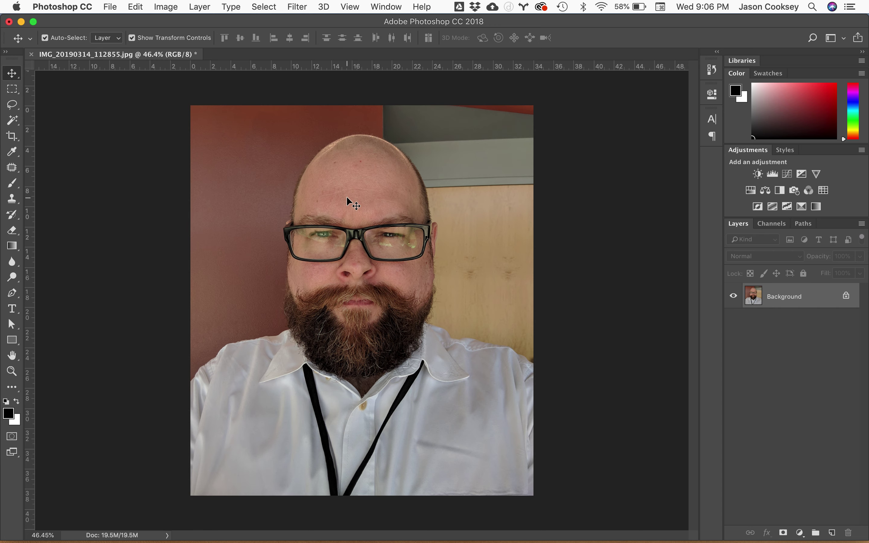
pyautogui.press('super+equal')
pyautogui.press('super+equal')
pyautogui.press('super+equal')
pyautogui.press('super+equal')
pyautogui.press('super+equal')
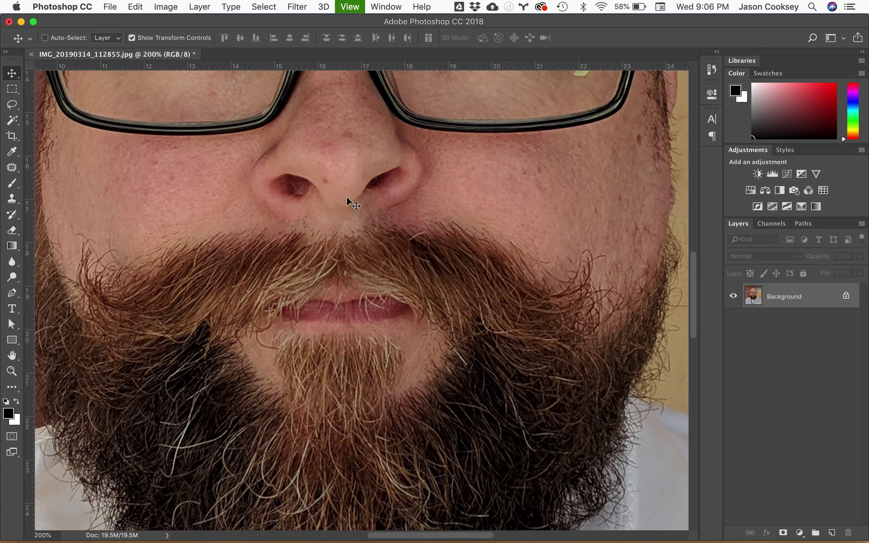
pyautogui.press('super+equal')
pyautogui.scroll(15, 347, 201)
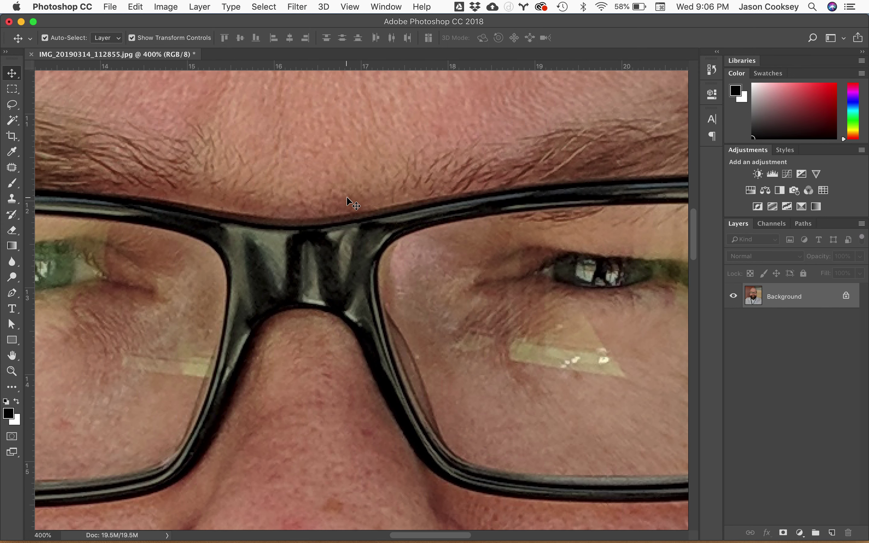
pyautogui.scroll(5, 340, 184)
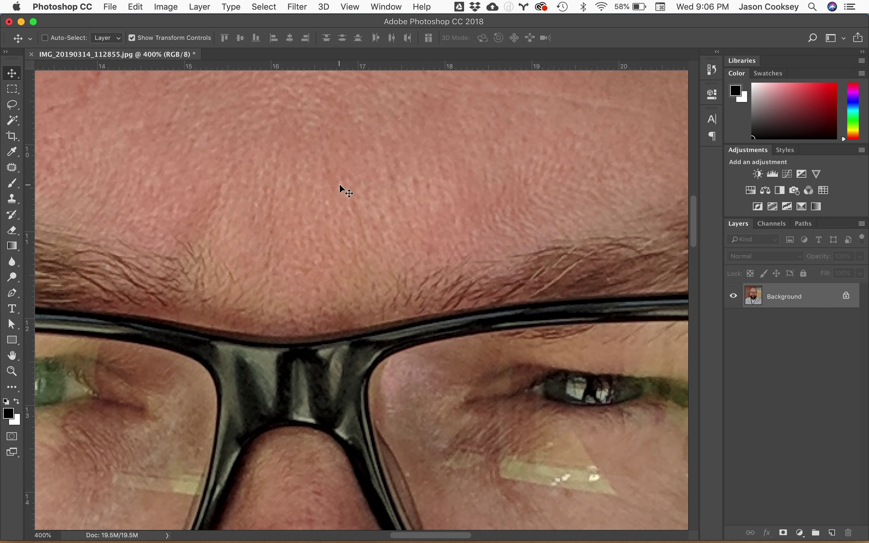
pyautogui.scroll(-6, 339, 185)
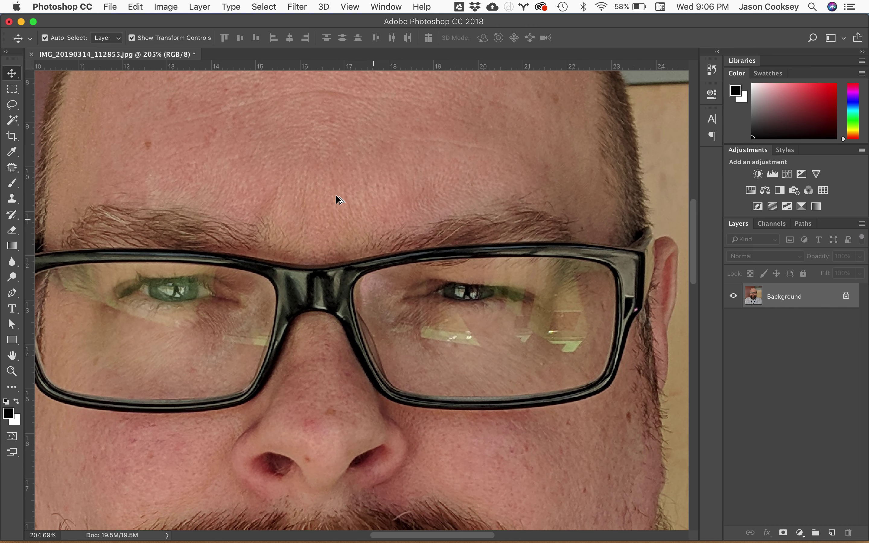
pyautogui.moveTo(305, 128)
pyautogui.mouseDown()
pyautogui.moveTo(318, 198)
pyautogui.moveTo(361, 267)
pyautogui.mouseUp()
pyautogui.press('l')
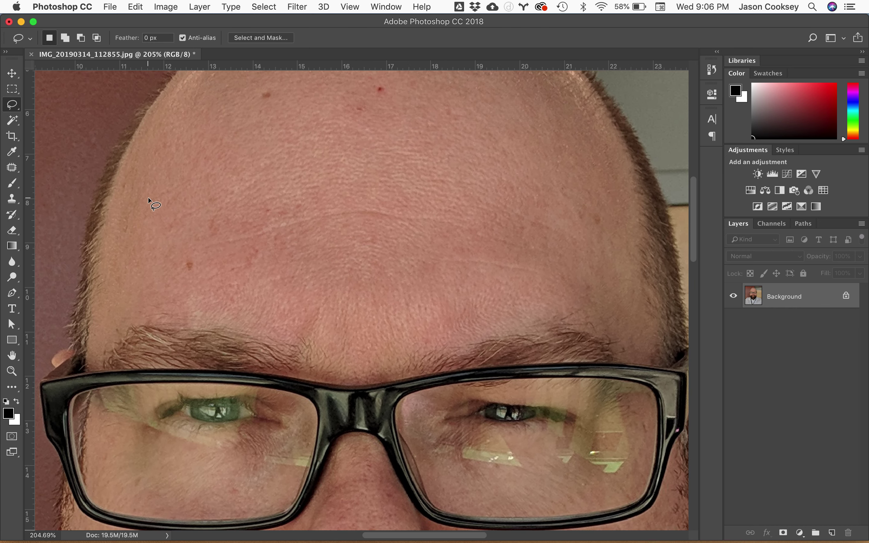
pyautogui.moveTo(179, 236)
pyautogui.mouseDown()
pyautogui.moveTo(214, 206)
pyautogui.moveTo(376, 180)
pyautogui.moveTo(518, 179)
pyautogui.mouseUp()
pyautogui.moveTo(469, 246)
pyautogui.mouseDown()
pyautogui.moveTo(294, 250)
pyautogui.moveTo(200, 268)
pyautogui.moveTo(177, 265)
pyautogui.moveTo(176, 246)
pyautogui.mouseUp()
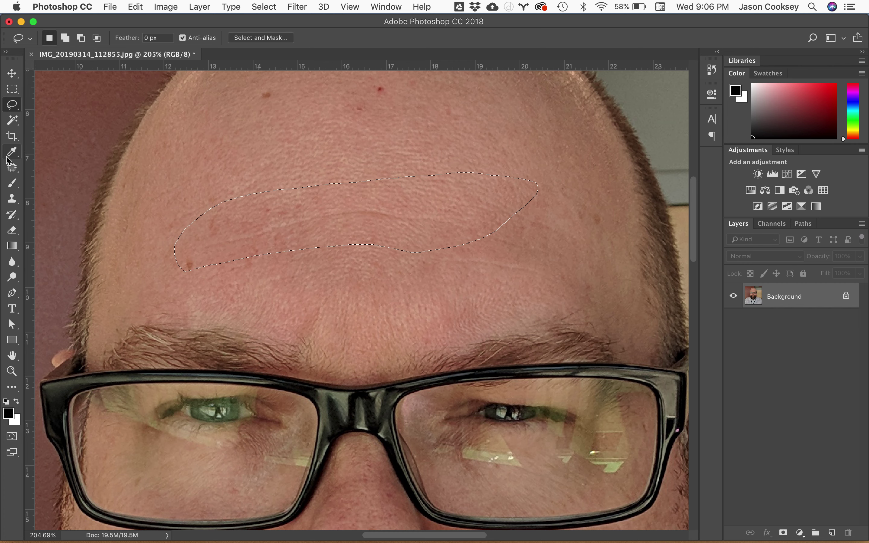
# Patch the selected forehead wrinkles with the smoother skin just above them using the Patch tool, and clear the selection.
pyautogui.click(13, 167)
pyautogui.rightClick(13, 168)
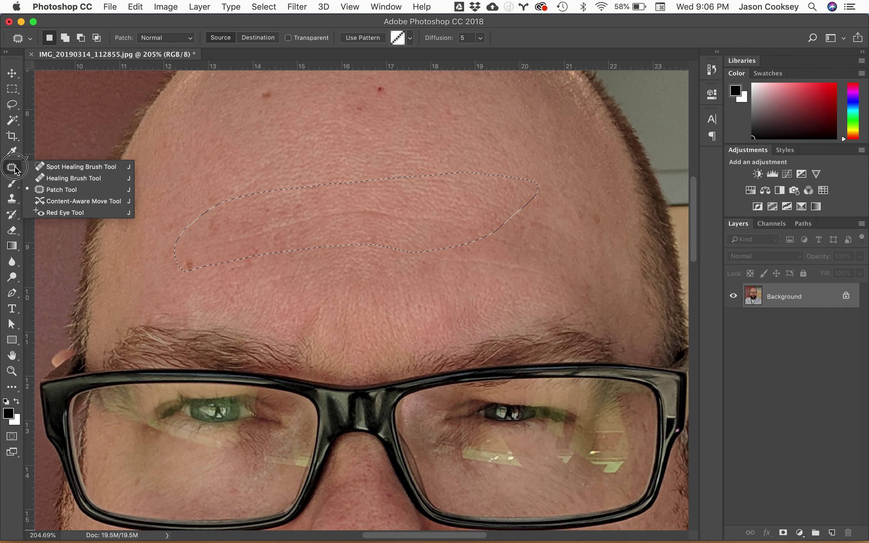
pyautogui.click(59, 191)
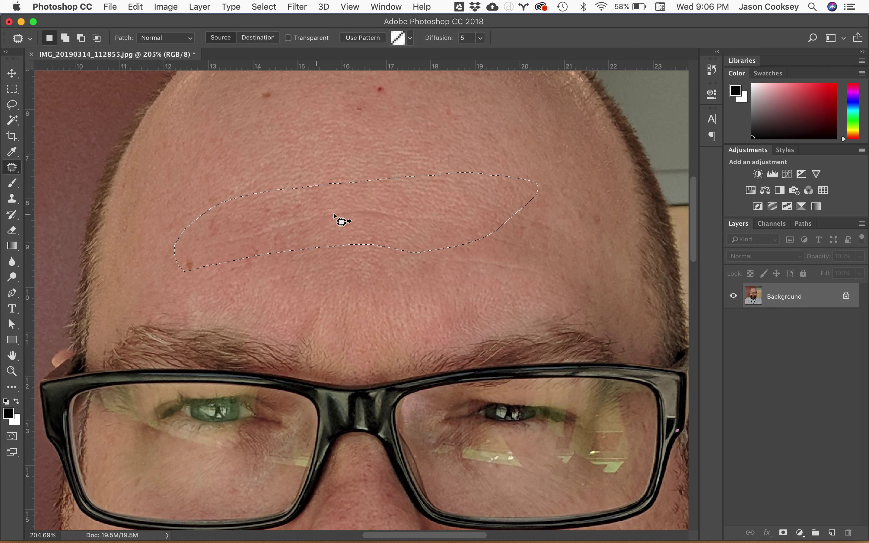
pyautogui.moveTo(345, 207); pyautogui.dragTo(343, 167)
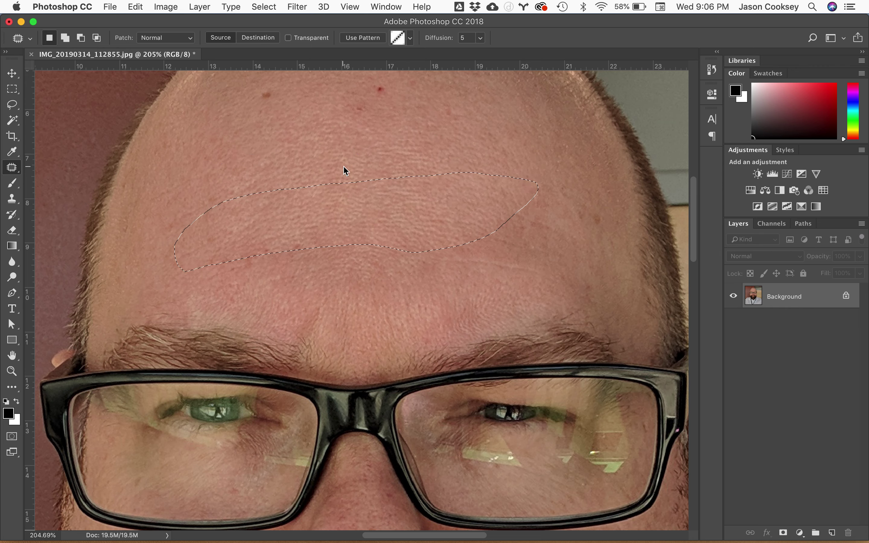
pyautogui.press('super+d')
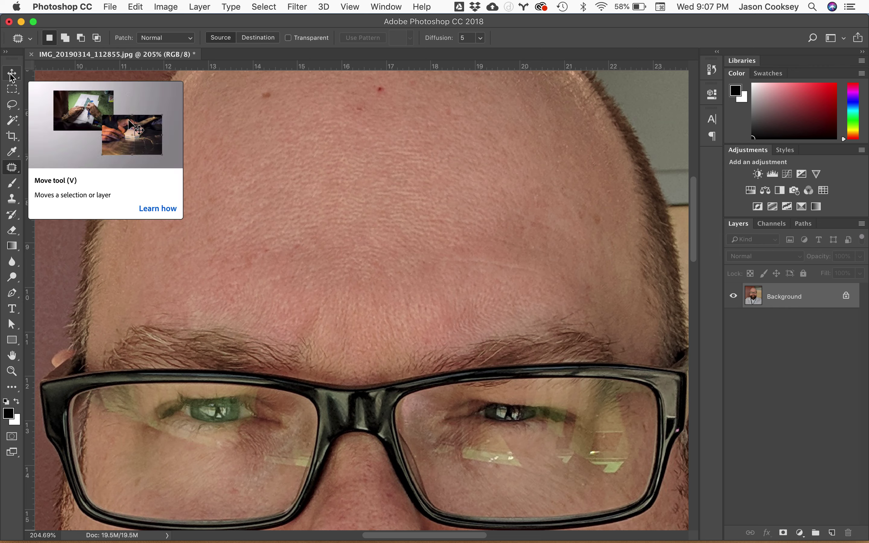
# Cover the brown spot on the upper forehead with adjacent clean skin using the Clone Stamp at brush size 50.
pyautogui.click(17, 203)
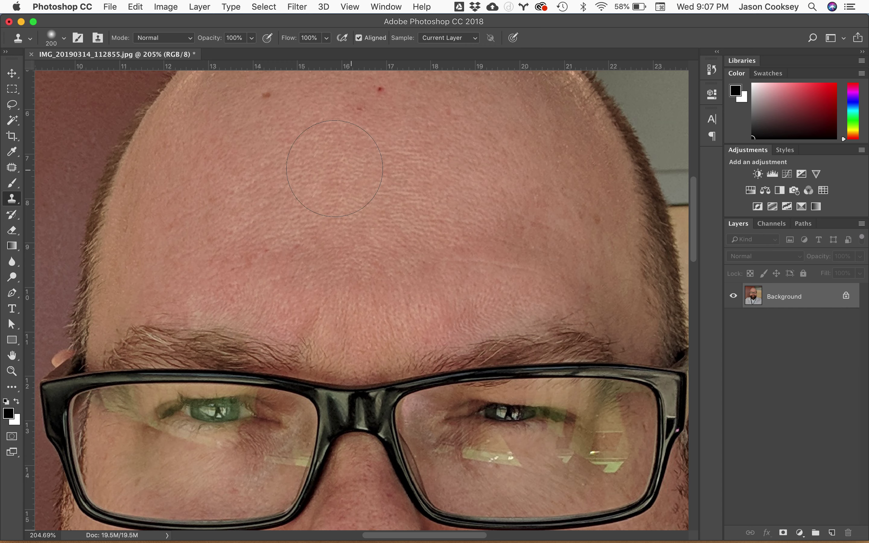
pyautogui.scroll(1, 321, 167)
pyautogui.scroll(5, 321, 166)
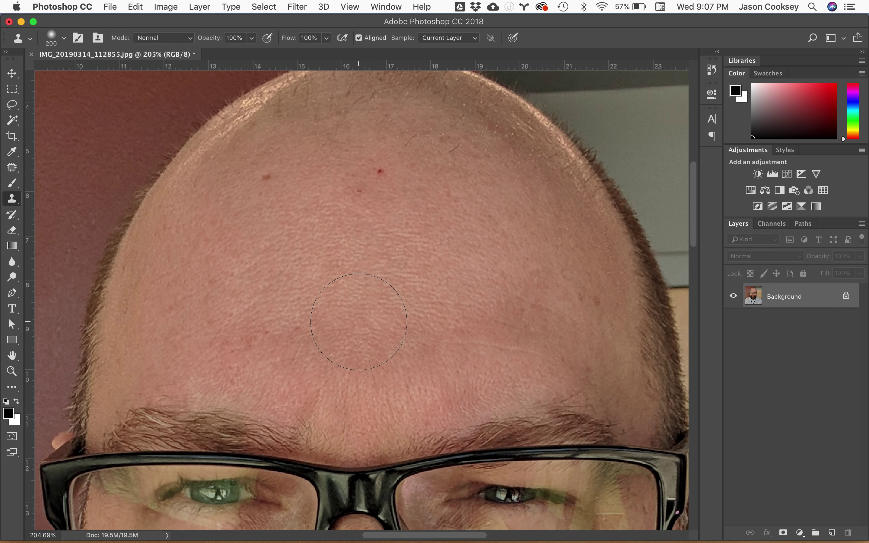
pyautogui.press('[')
pyautogui.press('[')
pyautogui.press('[')
pyautogui.press('[')
pyautogui.press('[')
pyautogui.press('[')
pyautogui.press('[')
pyautogui.press('[')
pyautogui.press('[')
pyautogui.click(527, 271)
pyautogui.click(534, 202)
pyautogui.keyDown('alt'); pyautogui.click(237, 193); pyautogui.keyUp('alt')
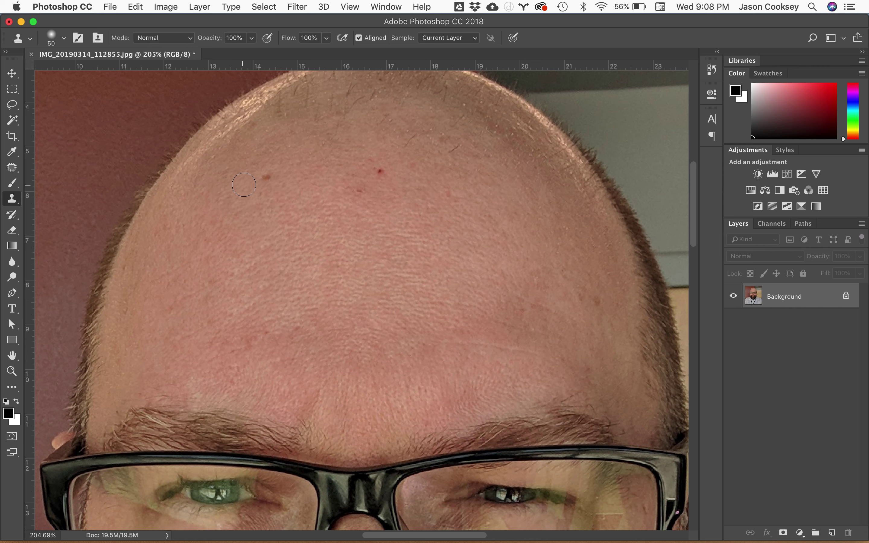
pyautogui.click(268, 178)
# Try cloning over the red spot on the upper forehead and revert the photo to the first Clone Stamp history state.
pyautogui.click(385, 170)
pyautogui.click(380, 171)
pyautogui.click(382, 175)
pyautogui.moveTo(382, 175)
pyautogui.mouseDown()
pyautogui.moveTo(391, 185)
pyautogui.moveTo(385, 175)
pyautogui.mouseUp()
pyautogui.press('super+z')
pyautogui.click(712, 69)
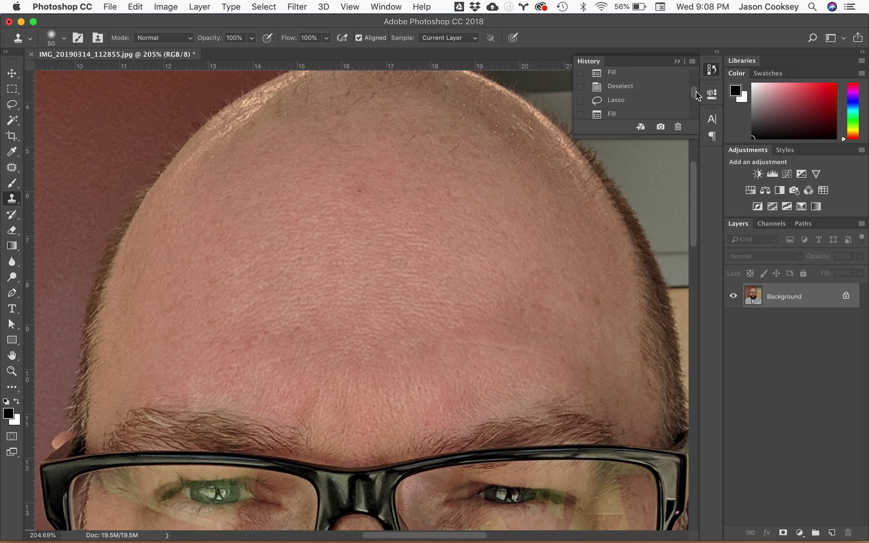
pyautogui.moveTo(696, 91); pyautogui.dragTo(694, 104)
pyautogui.click(625, 98)
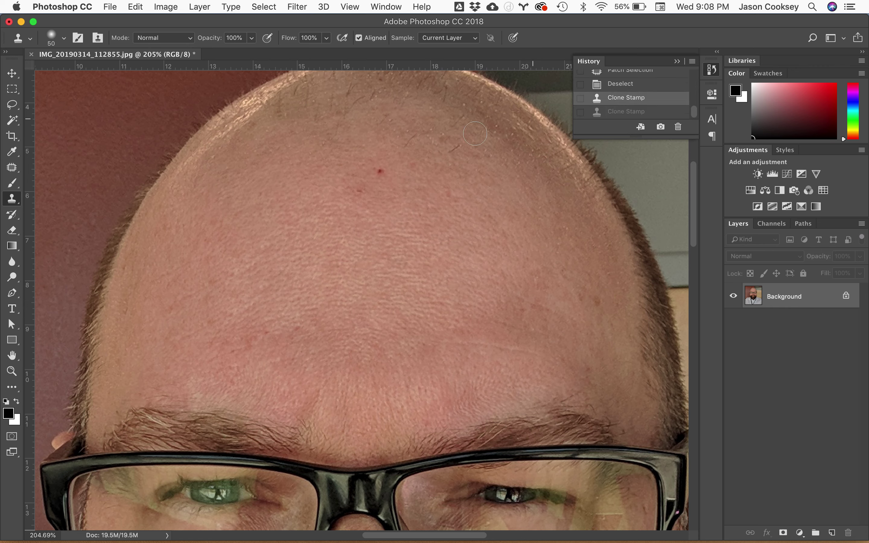
# Clone skin sampled beside the red spot over it and over the faint mark just below it on the forehead.
pyautogui.press('alt')
pyautogui.keyDown('alt'); pyautogui.click(413, 181); pyautogui.keyUp('alt')
pyautogui.click(380, 172)
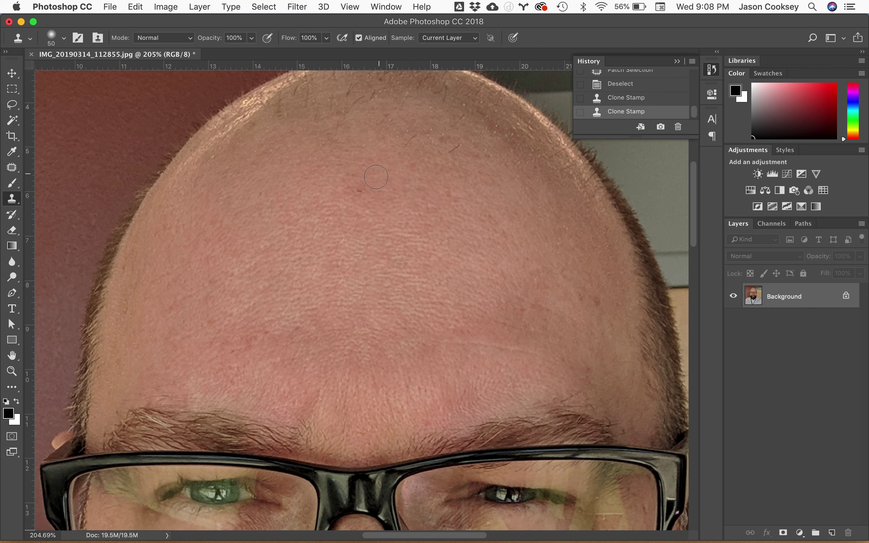
pyautogui.click(359, 192)
pyautogui.press('super+z')
pyautogui.click(360, 191)
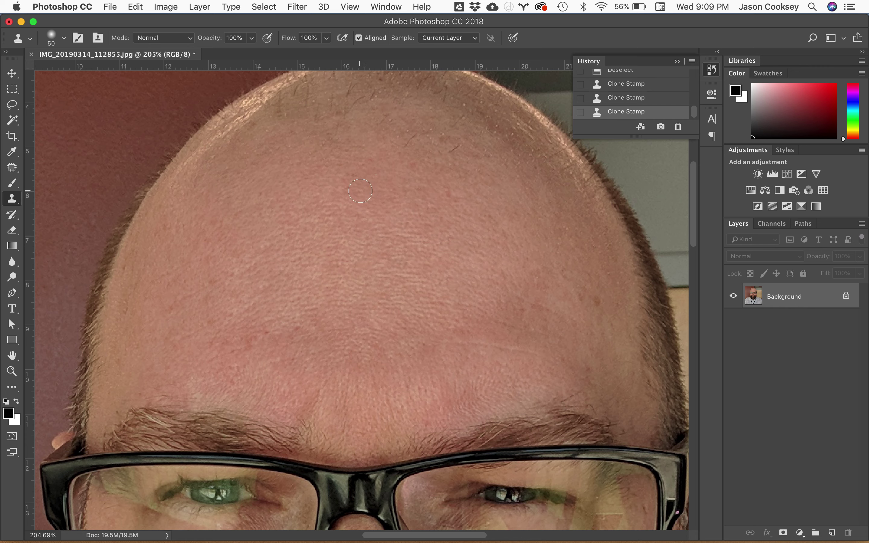
# Examine the enlarged portrait from the forehead down to the shirt and back up to the glasses and cheek.
pyautogui.scroll(-5, 414, 246)
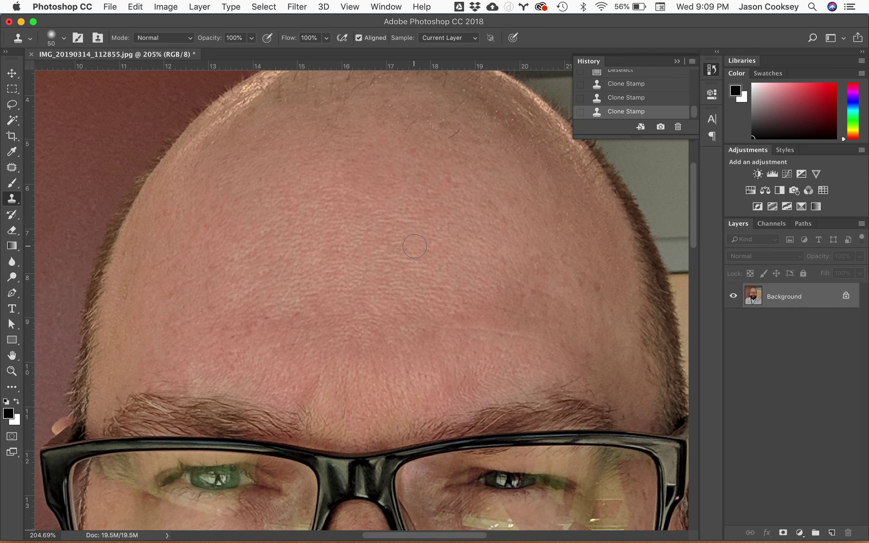
pyautogui.scroll(-10, 414, 246)
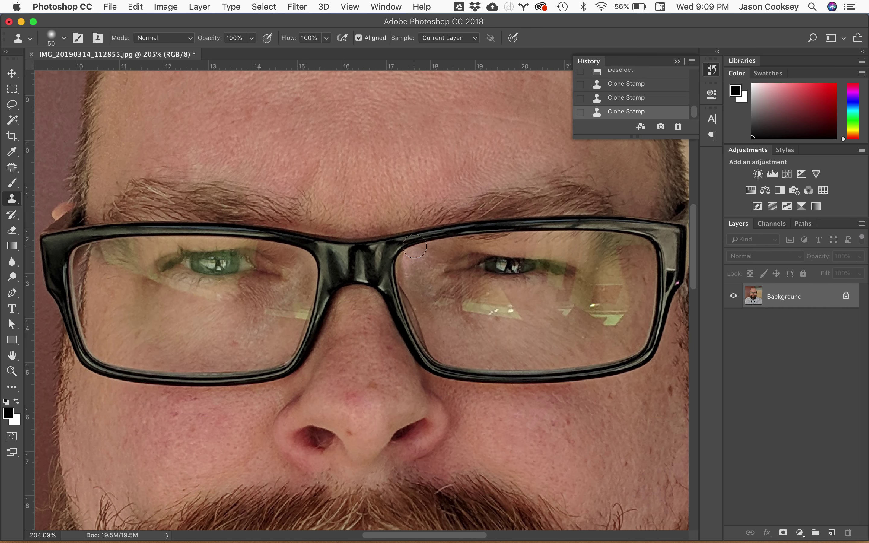
pyautogui.scroll(-16, 414, 245)
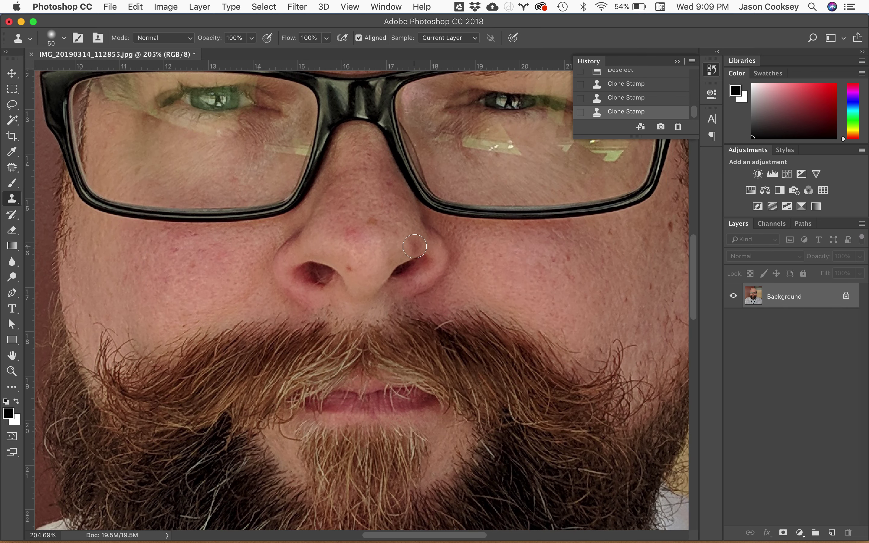
pyautogui.scroll(-20, 414, 246)
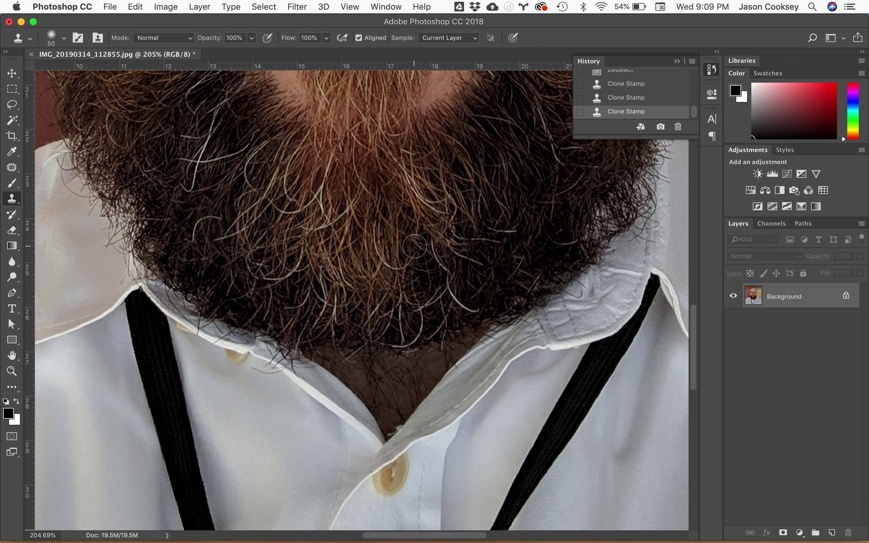
pyautogui.scroll(3, 414, 245)
pyautogui.scroll(-5, 414, 246)
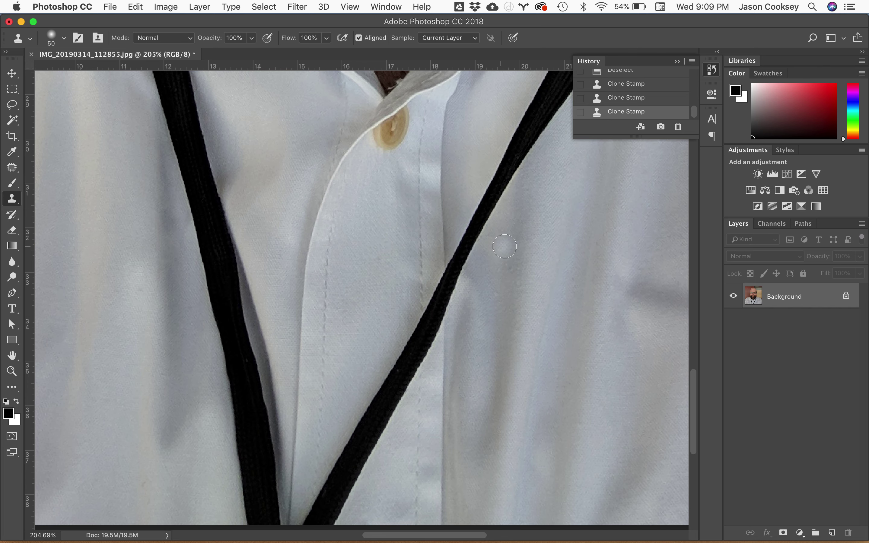
pyautogui.moveTo(515, 240); pyautogui.dragTo(352, 144)
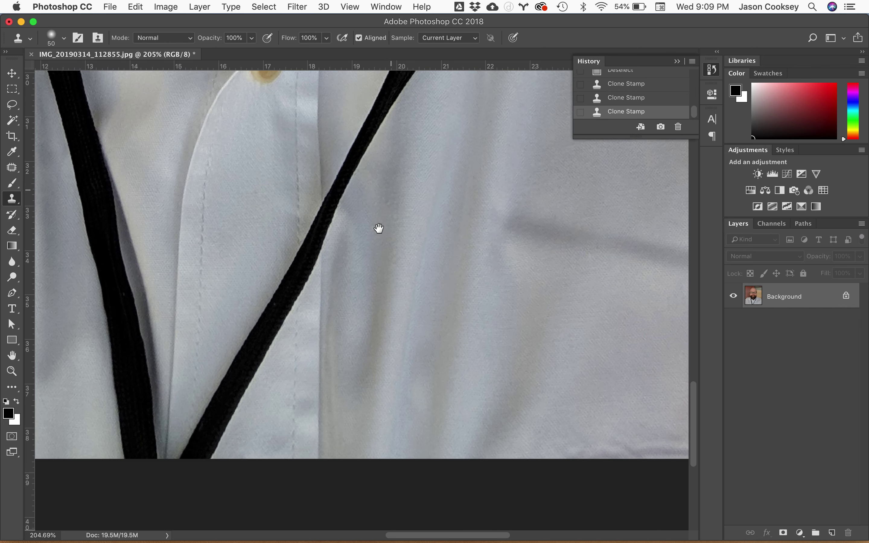
pyautogui.scroll(15, 419, 259)
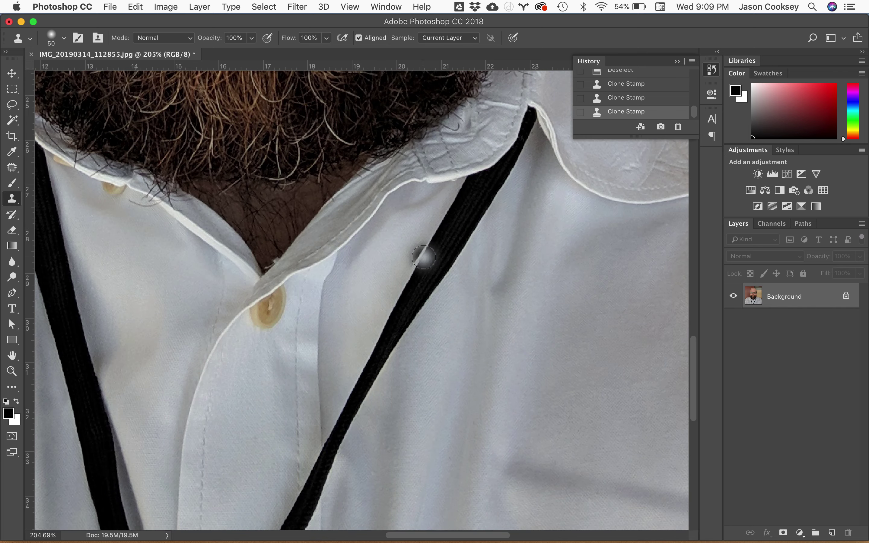
pyautogui.scroll(8, 424, 258)
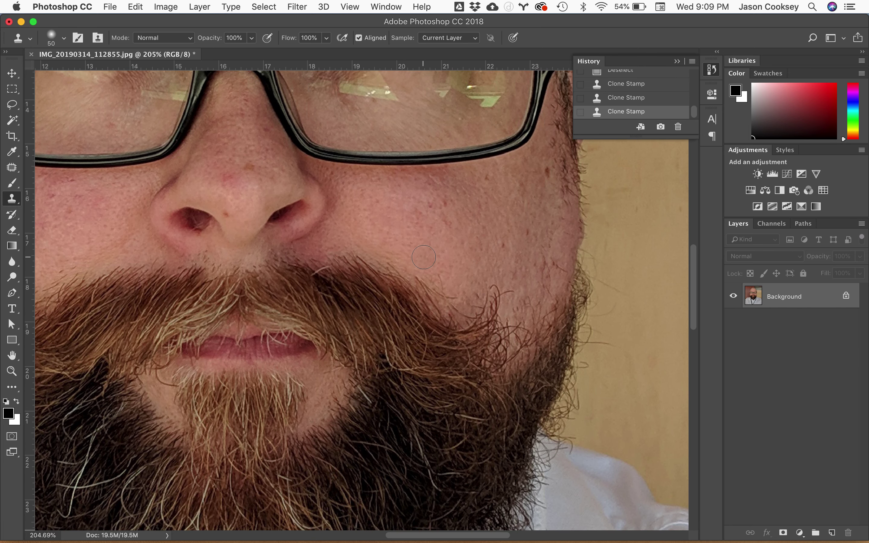
pyautogui.scroll(6, 548, 278)
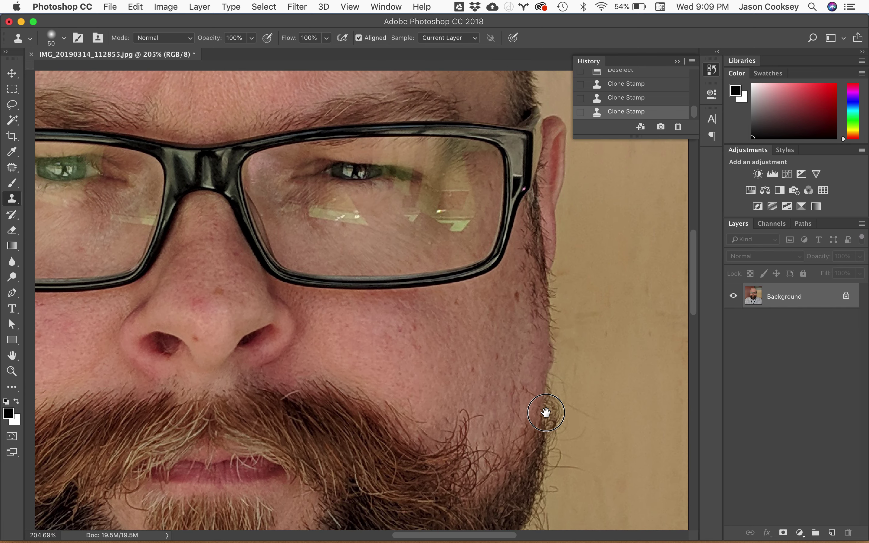
# Try cloning skin over the crease above the eyebrow on the forehead at brush size 30, and undo the strokes.
pyautogui.scroll(6, 446, 167)
pyautogui.hscroll(-5, 446, 166)
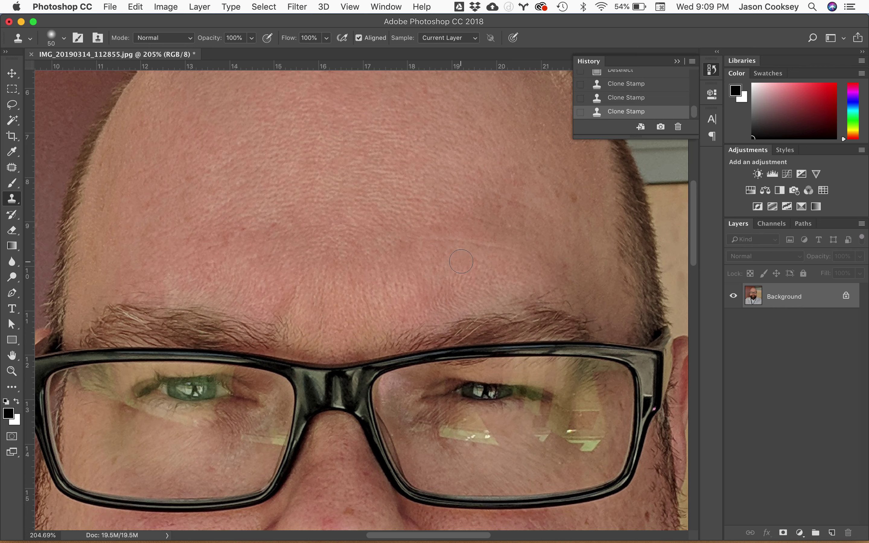
pyautogui.press('[')
pyautogui.press('[')
pyautogui.click(433, 243)
pyautogui.click(384, 327)
pyautogui.click(479, 312)
pyautogui.press('super+alt+z')
pyautogui.press('super+alt+z')
# Clone nearby forehead skin over the crease above the eyebrow with the Clone Stamp at 31% opacity and brush size 70.
pyautogui.click(252, 38)
pyautogui.moveTo(226, 56); pyautogui.dragTo(214, 56)
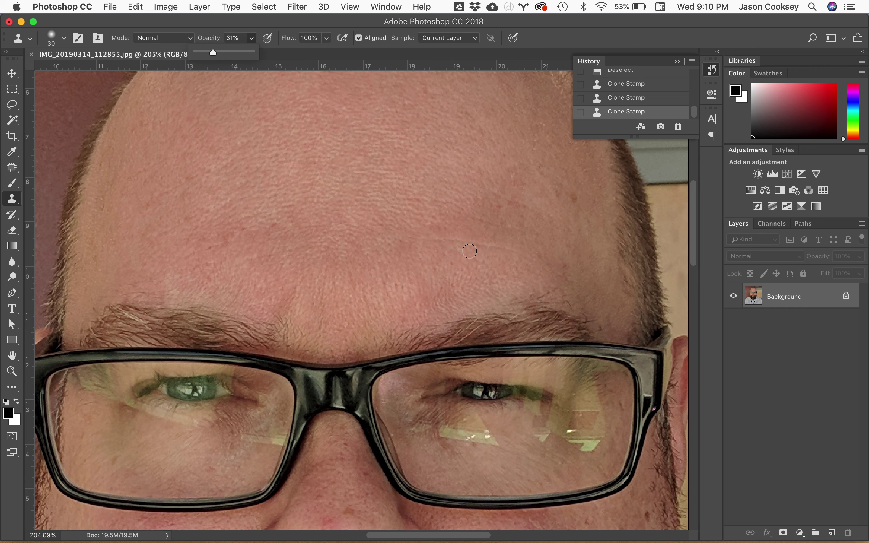
pyautogui.press(']')
pyautogui.press(']')
pyautogui.press(']')
pyautogui.press(']')
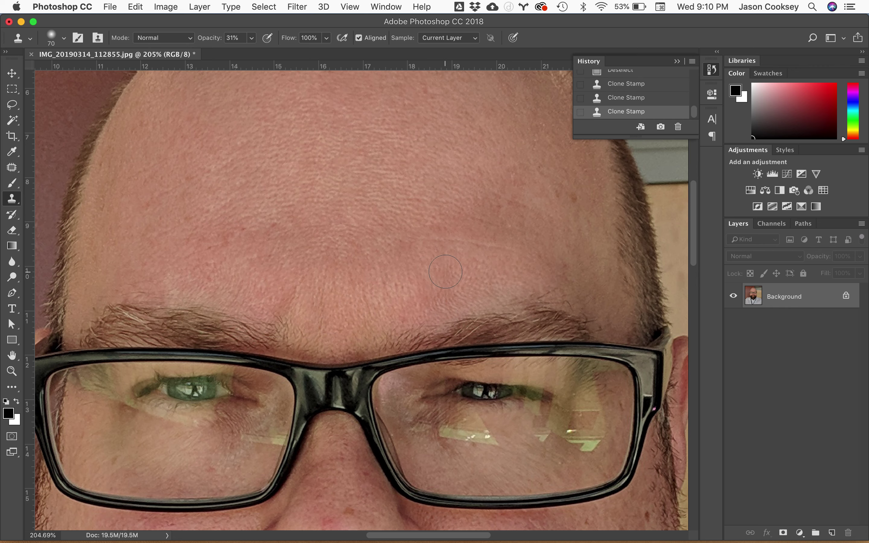
pyautogui.keyDown('alt'); pyautogui.click(419, 266); pyautogui.keyUp('alt')
pyautogui.click(504, 249)
pyautogui.click(480, 242)
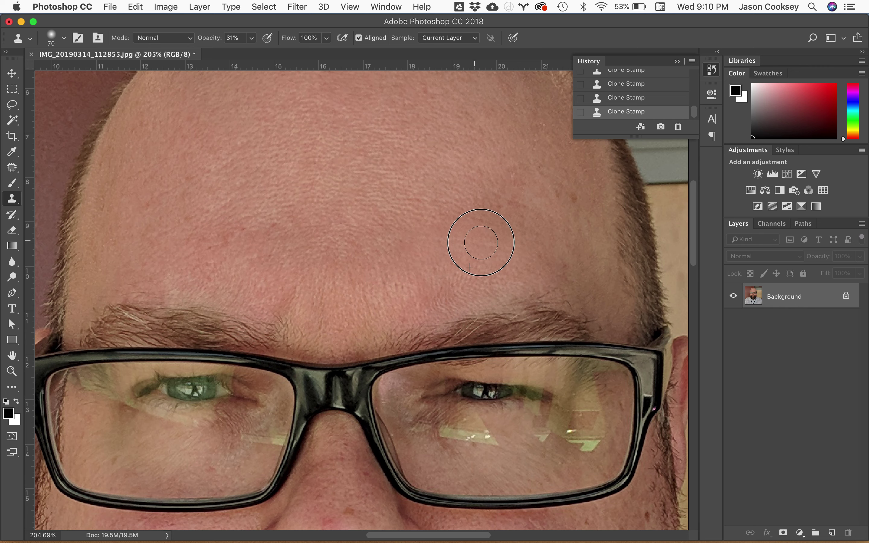
pyautogui.click(423, 246)
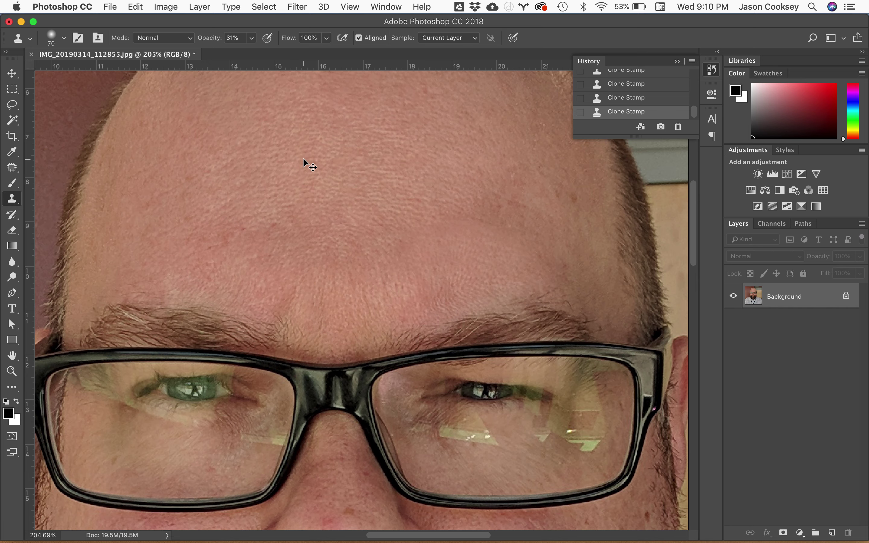
# Lasso the beard and surrounding lower face, copy it into a new layer, and check the piece with the Background layer hidden.
pyautogui.press('super+0')
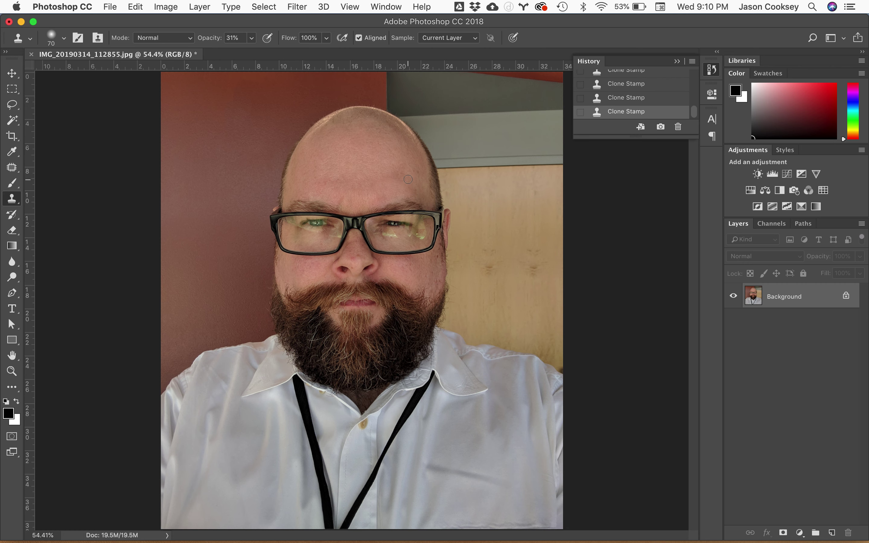
pyautogui.click(376, 203)
pyautogui.click(15, 73)
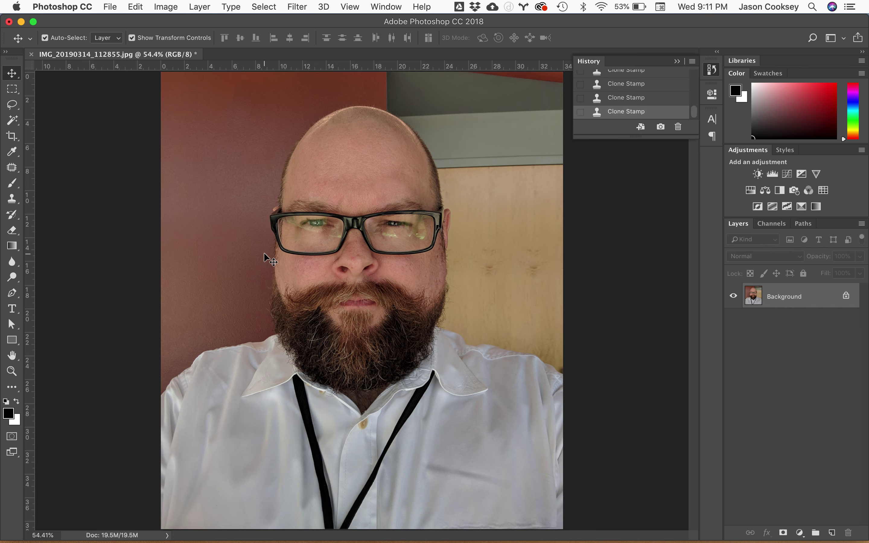
pyautogui.click(12, 105)
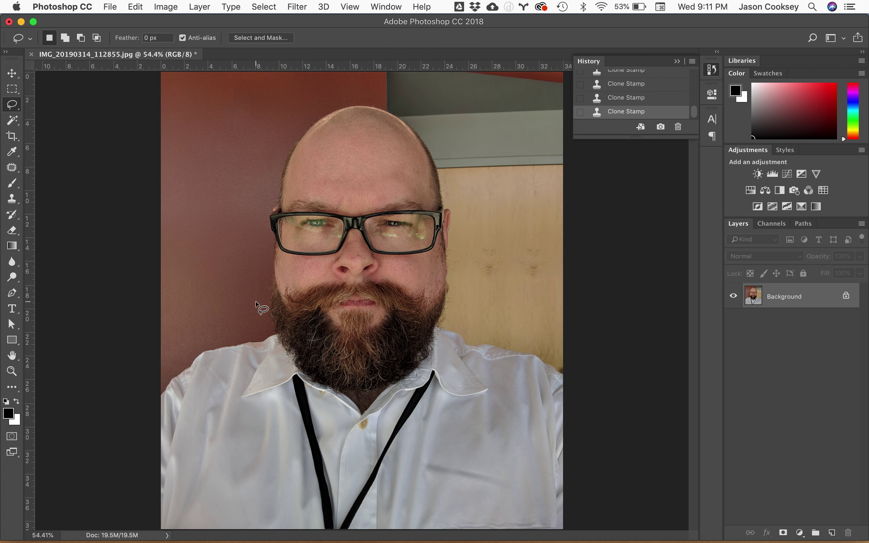
pyautogui.moveTo(274, 269)
pyautogui.mouseDown()
pyautogui.moveTo(449, 263)
pyautogui.moveTo(462, 276)
pyautogui.moveTo(446, 363)
pyautogui.moveTo(420, 391)
pyautogui.moveTo(342, 431)
pyautogui.moveTo(326, 427)
pyautogui.moveTo(267, 375)
pyautogui.moveTo(249, 313)
pyautogui.moveTo(254, 271)
pyautogui.mouseUp()
pyautogui.click(136, 6)
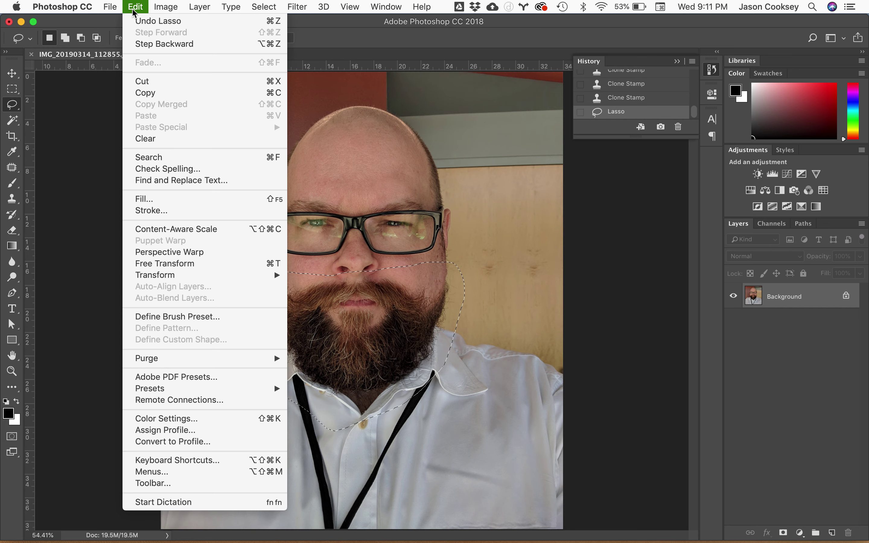
pyautogui.click(144, 93)
pyautogui.click(137, 11)
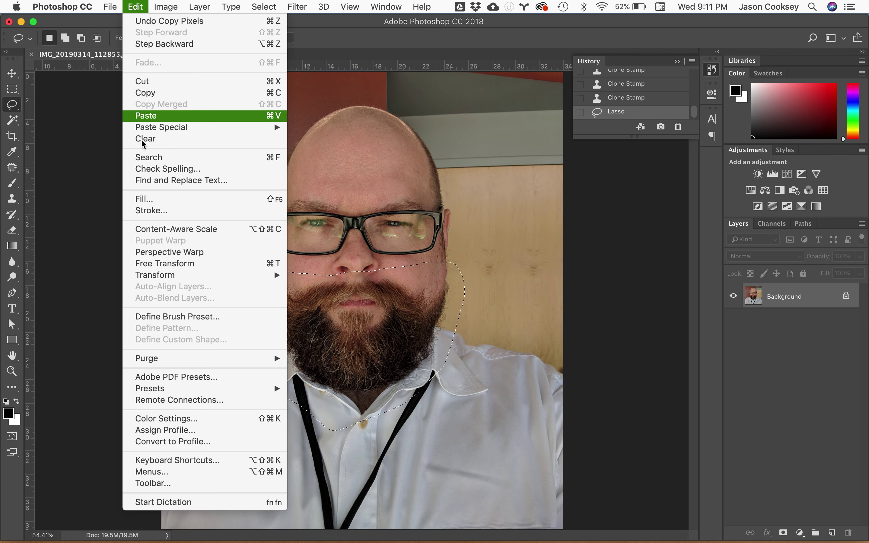
pyautogui.click(168, 116)
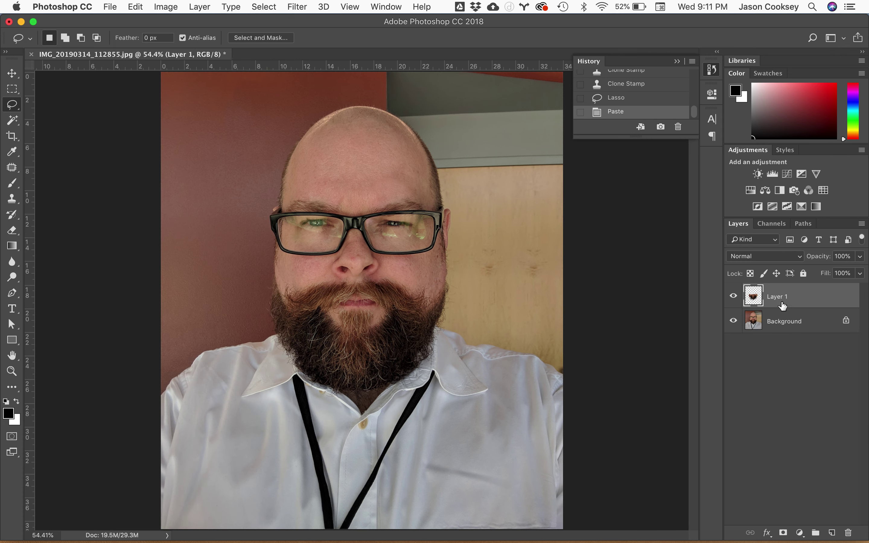
pyautogui.click(733, 322)
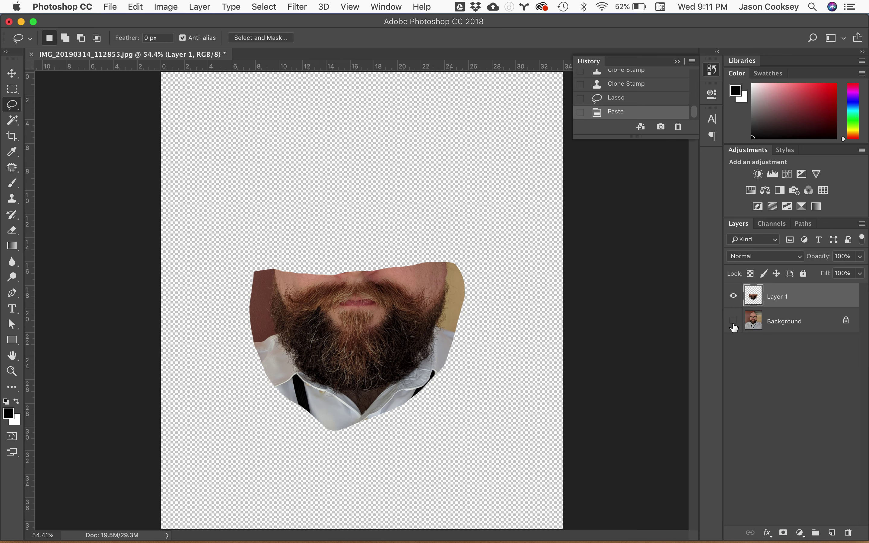
pyautogui.click(733, 322)
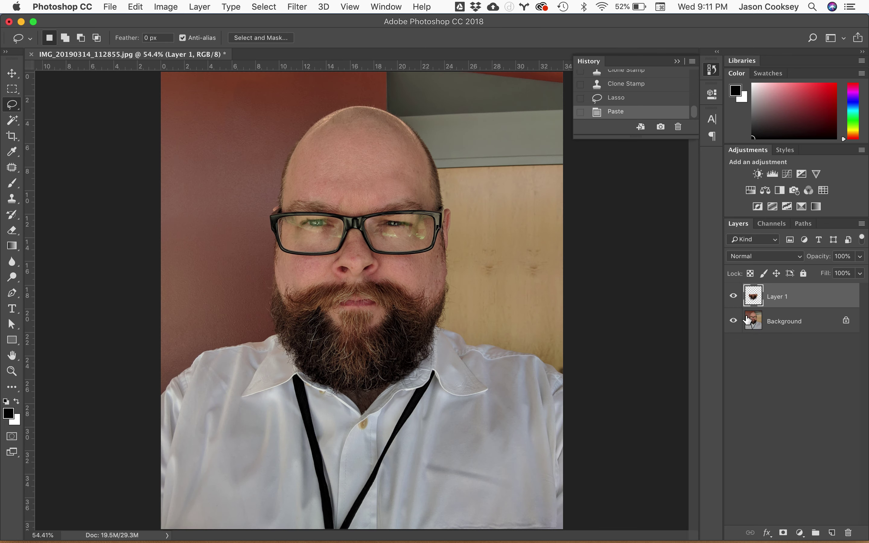
# Move the pasted beard piece up over the forehead and rotate it upside down to cover the scalp.
pyautogui.click(12, 74)
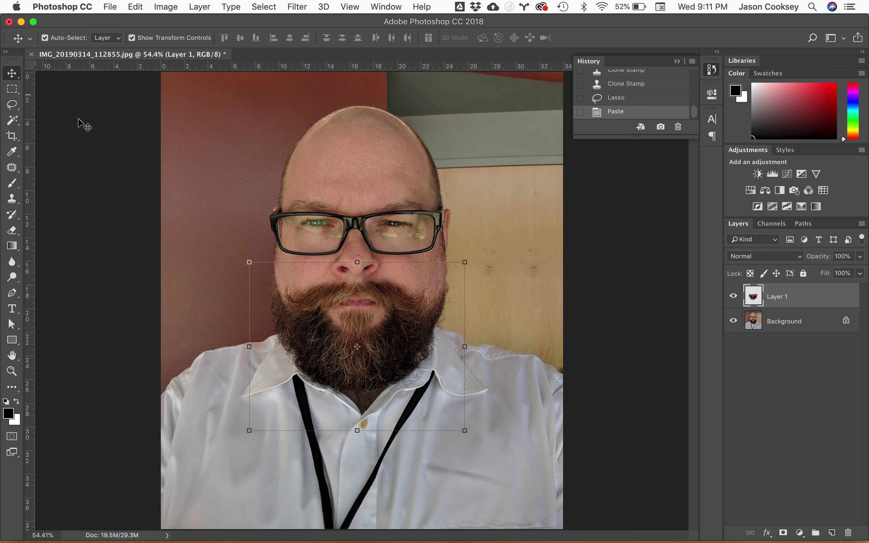
pyautogui.moveTo(391, 341); pyautogui.dragTo(394, 169)
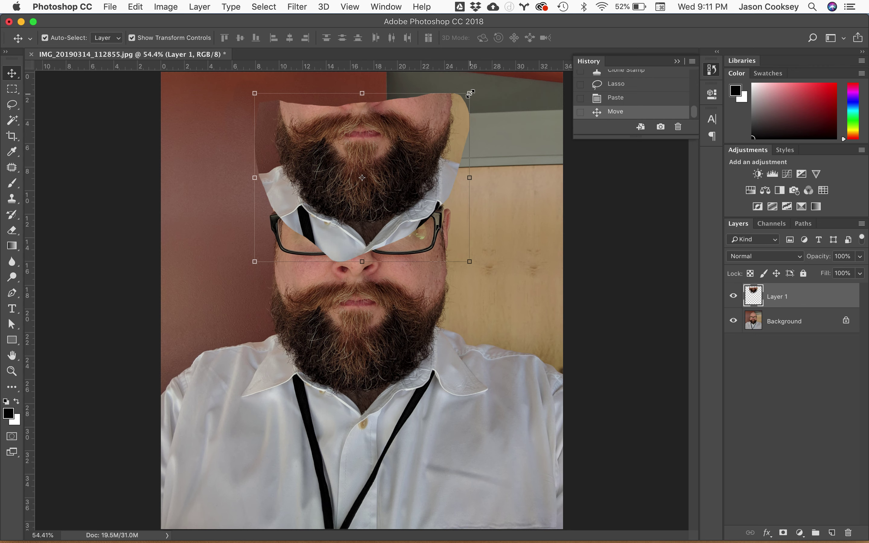
pyautogui.moveTo(470, 94); pyautogui.dragTo(383, 156)
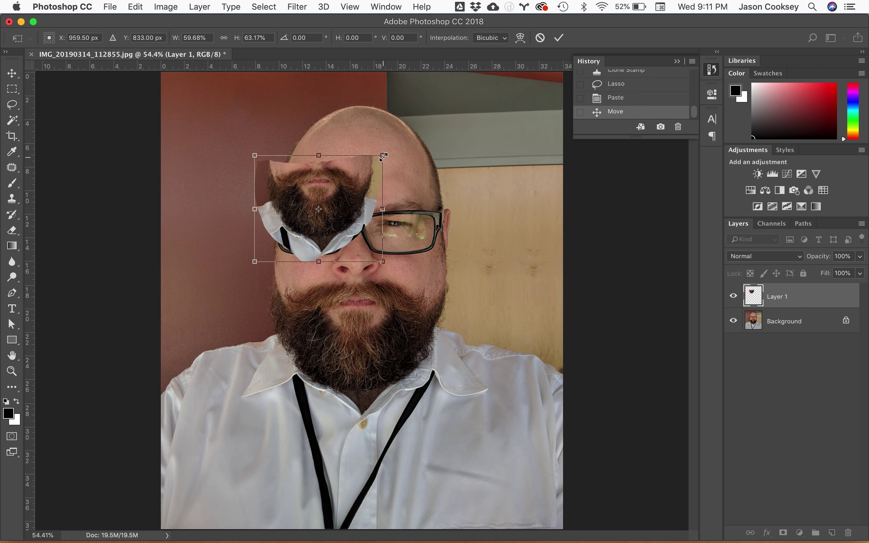
pyautogui.press('Escape')
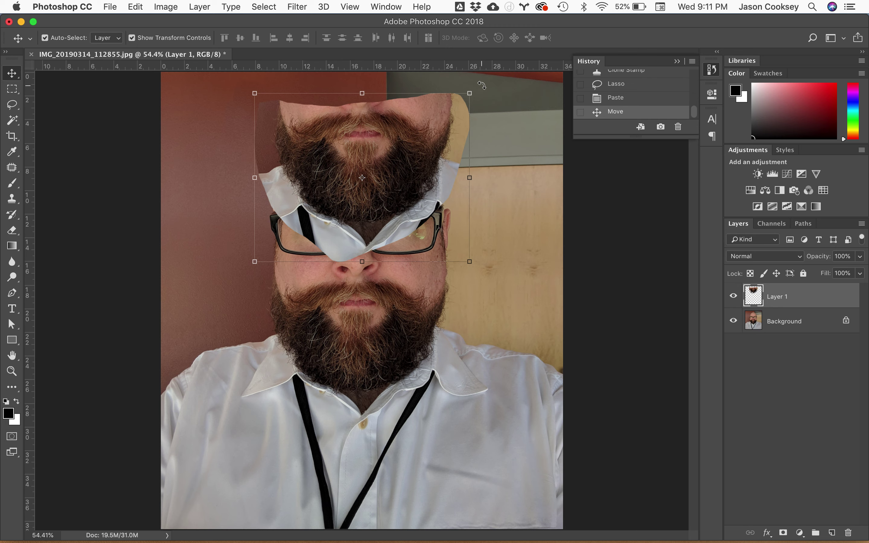
pyautogui.moveTo(481, 85); pyautogui.dragTo(205, 301)
pyautogui.moveTo(403, 206); pyautogui.dragTo(399, 185)
pyautogui.press('Return')
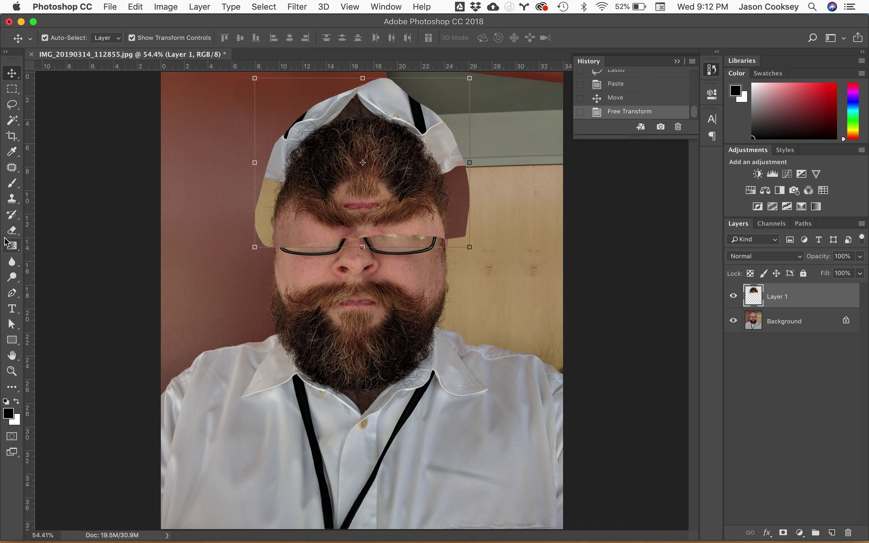
# Erase the shirt, background, mouth and skin around the flipped beard with a soft eraser, leaving only the hair.
pyautogui.click(11, 230)
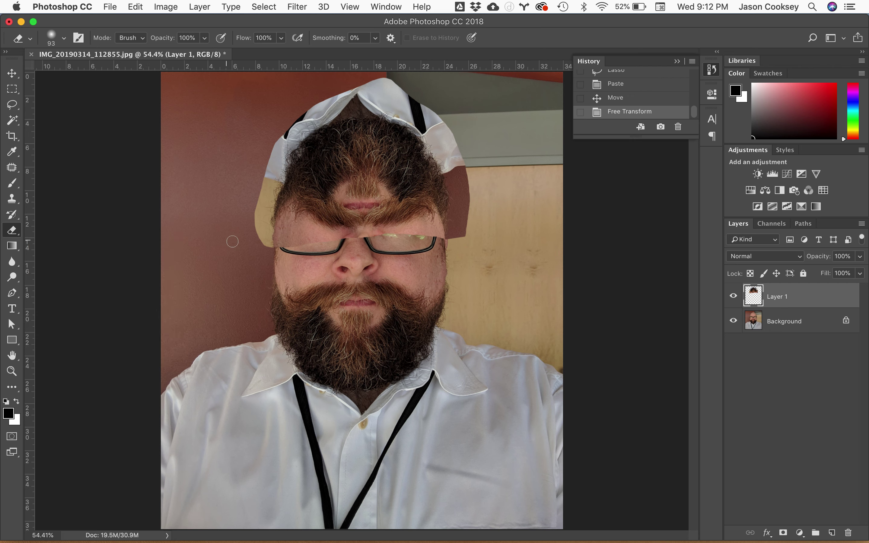
pyautogui.moveTo(271, 139)
pyautogui.mouseDown()
pyautogui.moveTo(260, 219)
pyautogui.moveTo(334, 241)
pyautogui.moveTo(320, 221)
pyautogui.moveTo(289, 220)
pyautogui.moveTo(334, 236)
pyautogui.mouseUp()
pyautogui.moveTo(275, 222)
pyautogui.mouseDown()
pyautogui.moveTo(369, 226)
pyautogui.moveTo(436, 217)
pyautogui.moveTo(349, 207)
pyautogui.moveTo(367, 194)
pyautogui.moveTo(381, 199)
pyautogui.moveTo(366, 190)
pyautogui.moveTo(285, 215)
pyautogui.moveTo(340, 213)
pyautogui.moveTo(288, 200)
pyautogui.moveTo(280, 207)
pyautogui.moveTo(250, 203)
pyautogui.moveTo(253, 213)
pyautogui.moveTo(285, 124)
pyautogui.moveTo(353, 94)
pyautogui.moveTo(413, 96)
pyautogui.moveTo(343, 88)
pyautogui.moveTo(395, 88)
pyautogui.moveTo(351, 73)
pyautogui.moveTo(403, 92)
pyautogui.moveTo(456, 142)
pyautogui.moveTo(474, 254)
pyautogui.moveTo(456, 147)
pyautogui.moveTo(423, 91)
pyautogui.moveTo(411, 88)
pyautogui.moveTo(434, 119)
pyautogui.moveTo(464, 228)
pyautogui.moveTo(444, 247)
pyautogui.moveTo(354, 230)
pyautogui.moveTo(447, 240)
pyautogui.moveTo(441, 228)
pyautogui.moveTo(388, 216)
pyautogui.moveTo(388, 198)
pyautogui.moveTo(466, 203)
pyautogui.moveTo(447, 243)
pyautogui.moveTo(453, 179)
pyautogui.moveTo(438, 143)
pyautogui.moveTo(402, 113)
pyautogui.moveTo(372, 103)
pyautogui.moveTo(340, 102)
pyautogui.moveTo(277, 144)
pyautogui.moveTo(323, 107)
pyautogui.moveTo(375, 104)
pyautogui.moveTo(313, 113)
pyautogui.moveTo(277, 144)
pyautogui.moveTo(323, 109)
pyautogui.moveTo(399, 115)
pyautogui.moveTo(430, 135)
pyautogui.moveTo(468, 177)
pyautogui.mouseUp()
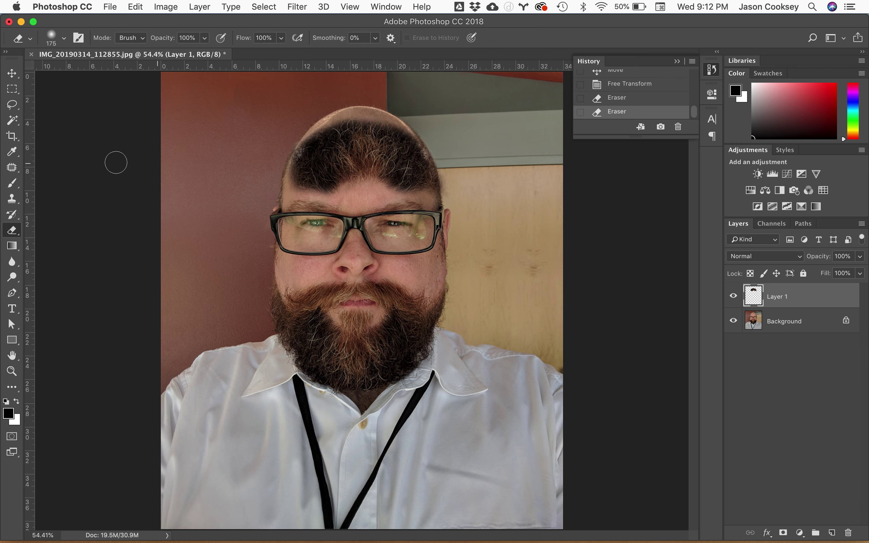
# Move the hair piece up onto the top of the head, enlarge it slightly past the head's sides, and deselect the layer.
pyautogui.click(12, 73)
pyautogui.moveTo(335, 160); pyautogui.dragTo(332, 140)
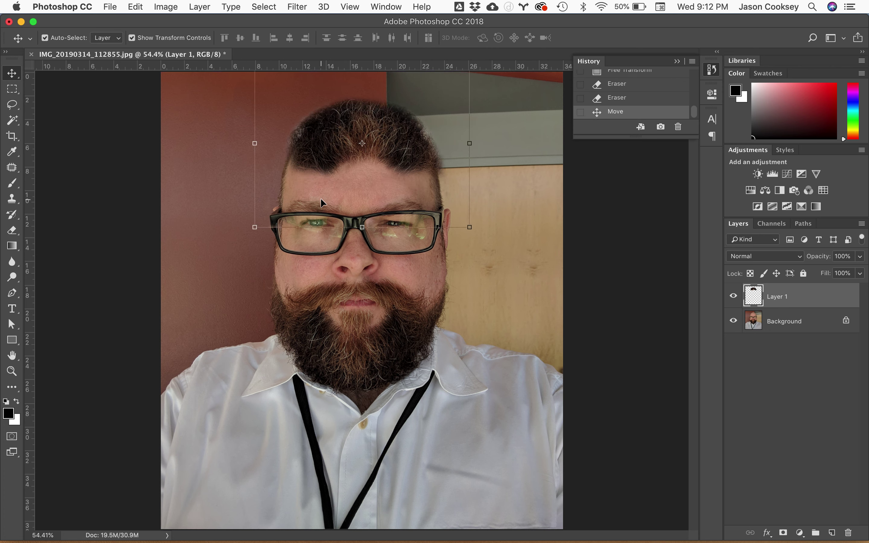
pyautogui.moveTo(253, 230); pyautogui.dragTo(240, 242)
pyautogui.press('Return')
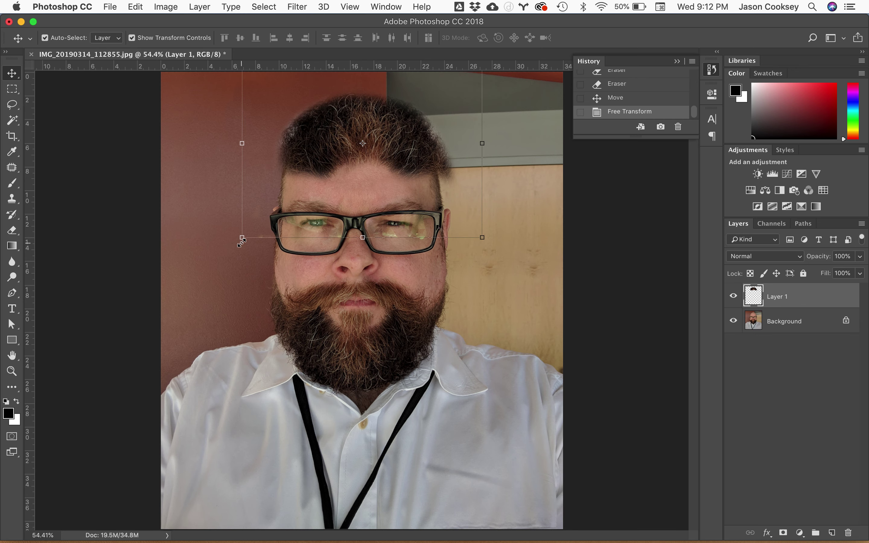
pyautogui.click(118, 158)
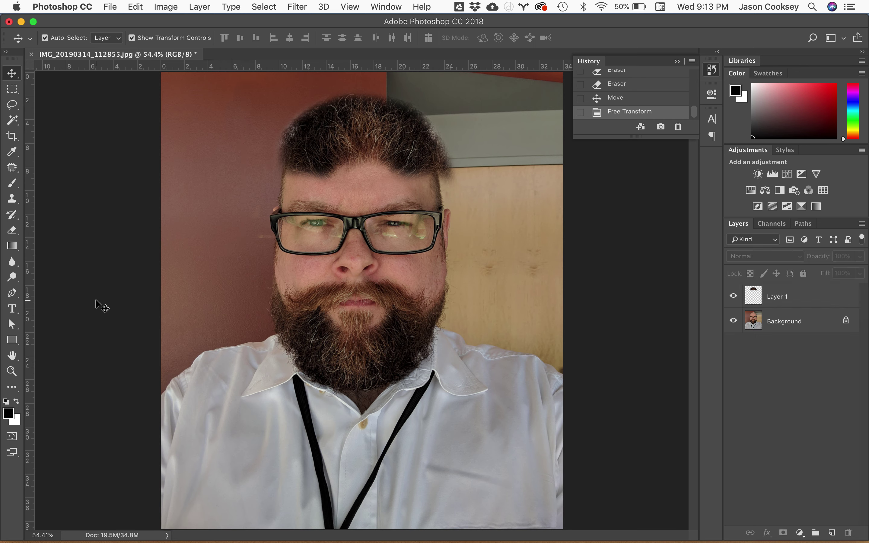
# Save the layered image in Downloads in Photoshop format as IMG_20190314_112855-pall.psd with Maximize Compatibility on.
pyautogui.click(111, 7)
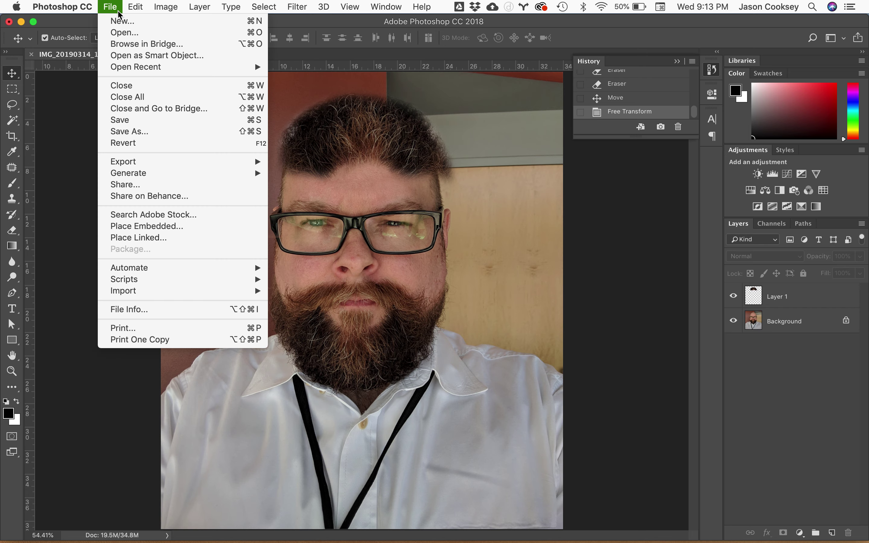
pyautogui.click(133, 132)
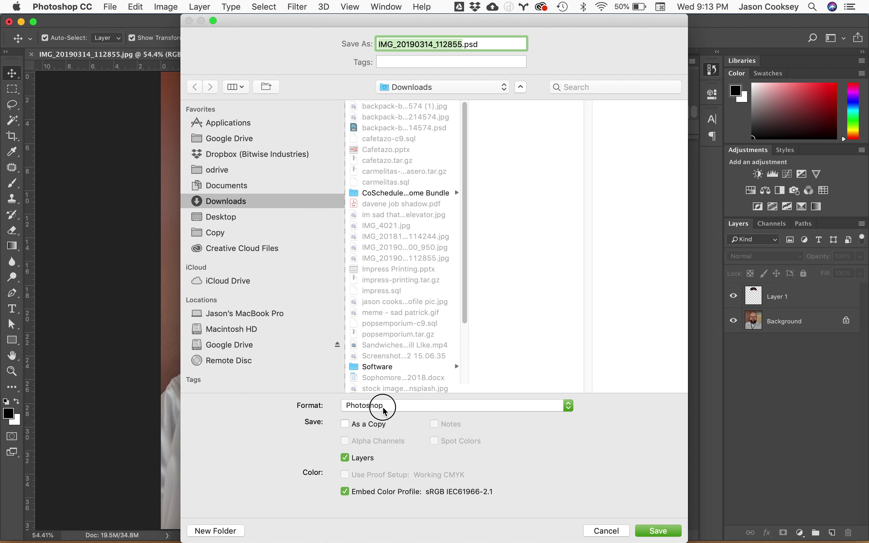
pyautogui.click(380, 405)
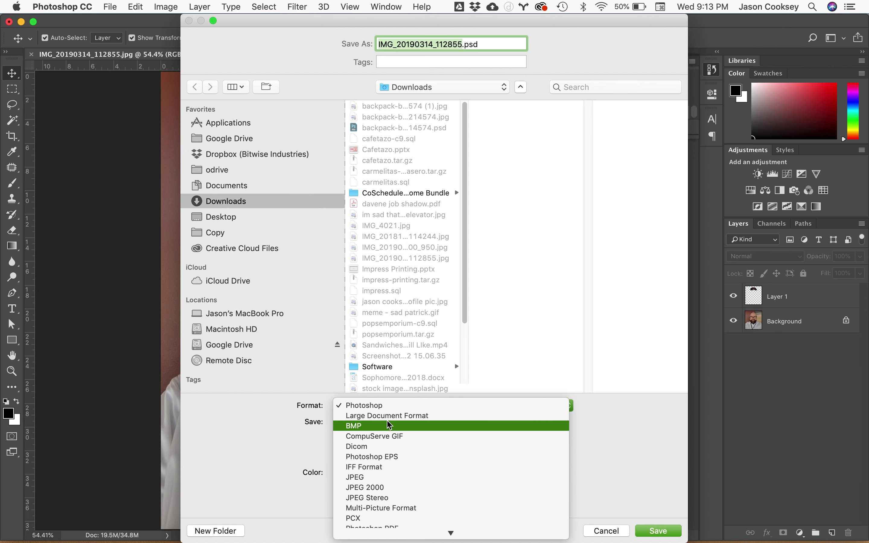
pyautogui.click(378, 407)
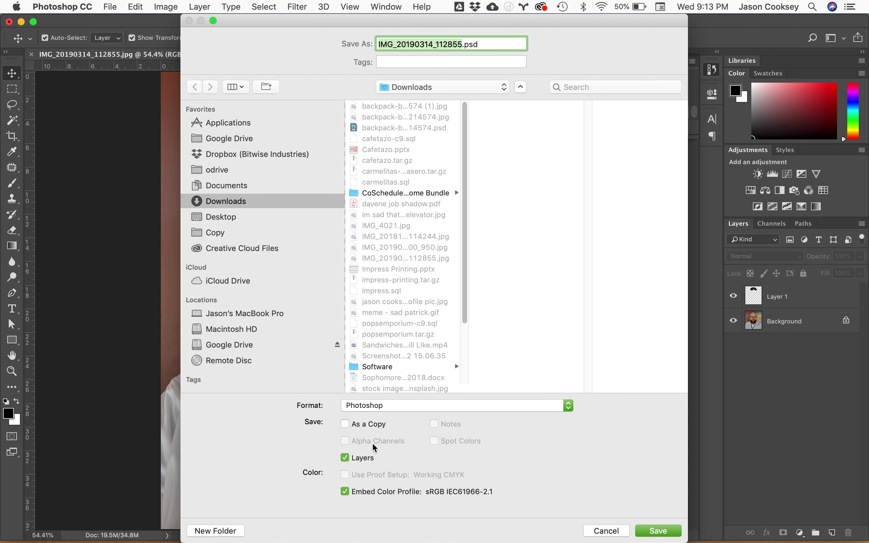
pyautogui.click(428, 61)
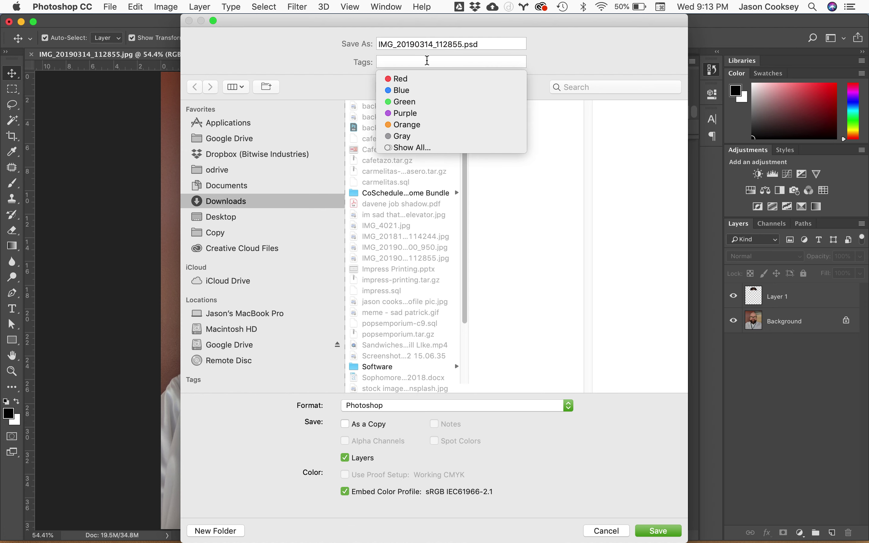
pyautogui.click(435, 44)
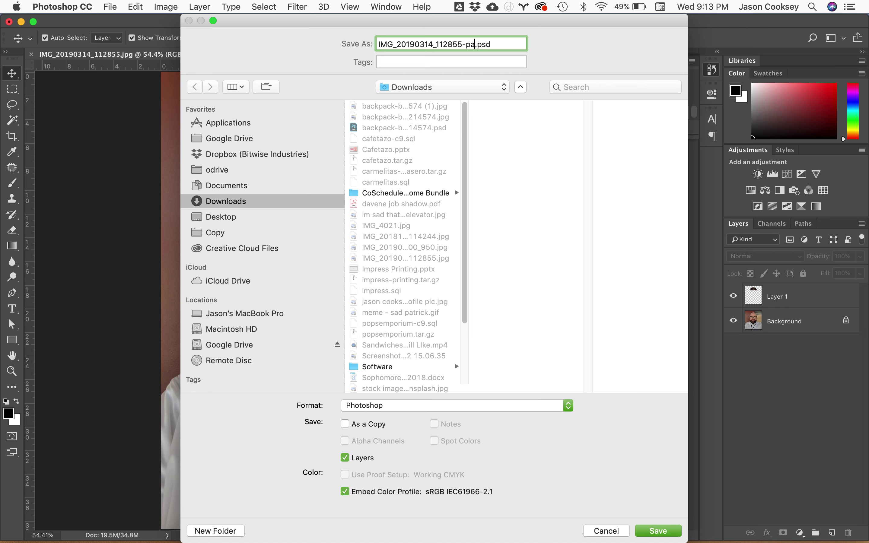
pyautogui.press('Return')
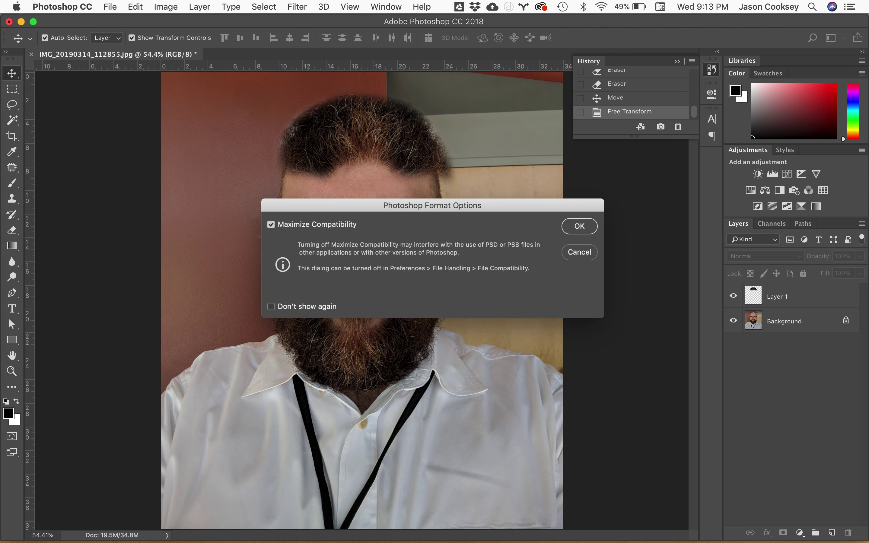
pyautogui.press('Return')
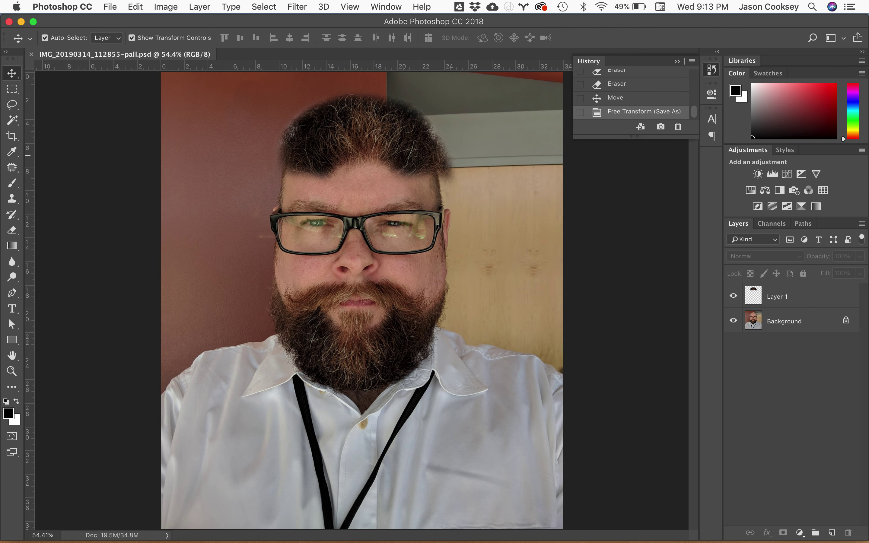
pyautogui.press('super+Tab')
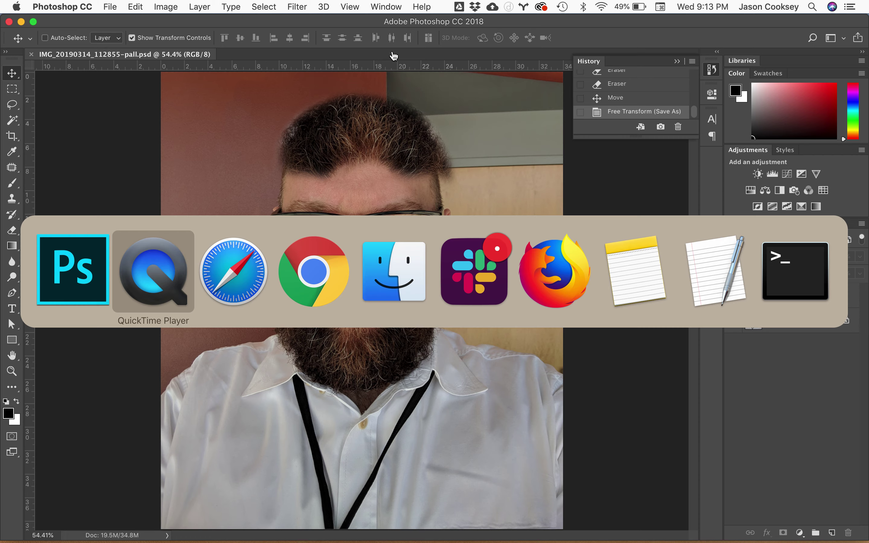